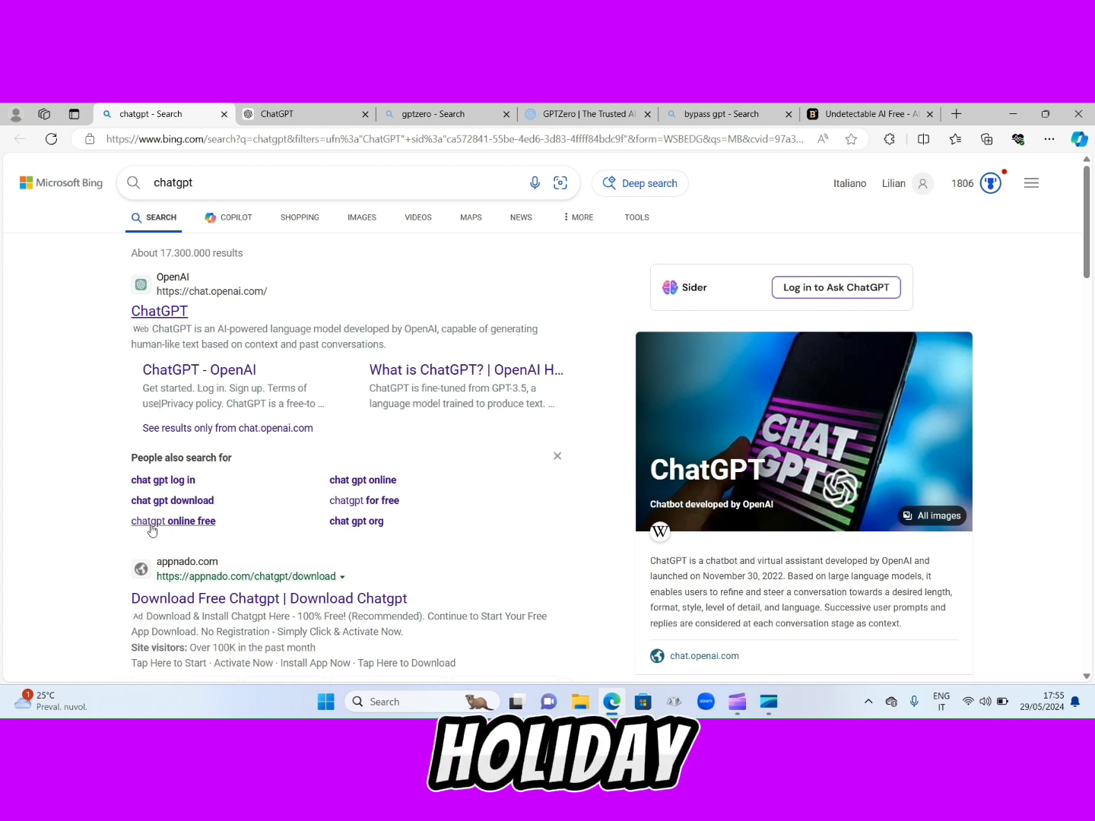
- Copy the full "How I Spent My Last Holiday" essay from the ChatGPT conversation
click(277, 113)
scroll(1047, 296, up, 5)
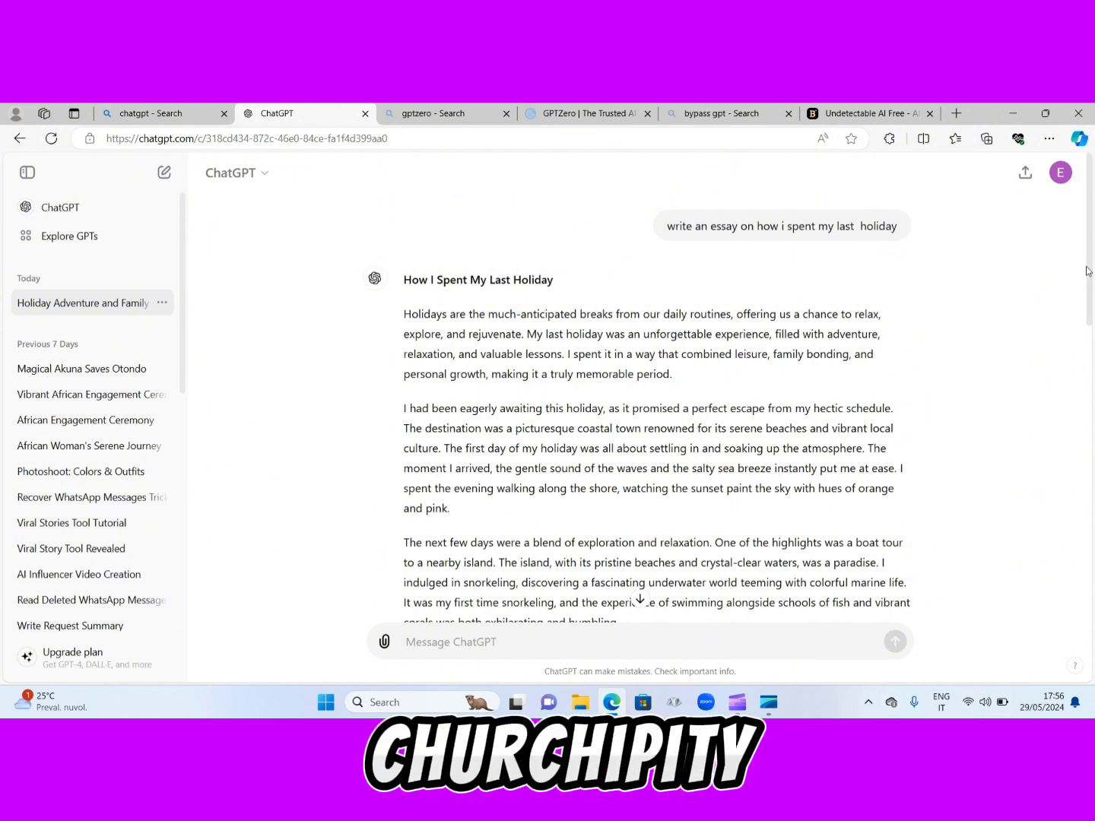
drag(1092, 344, 1087, 639)
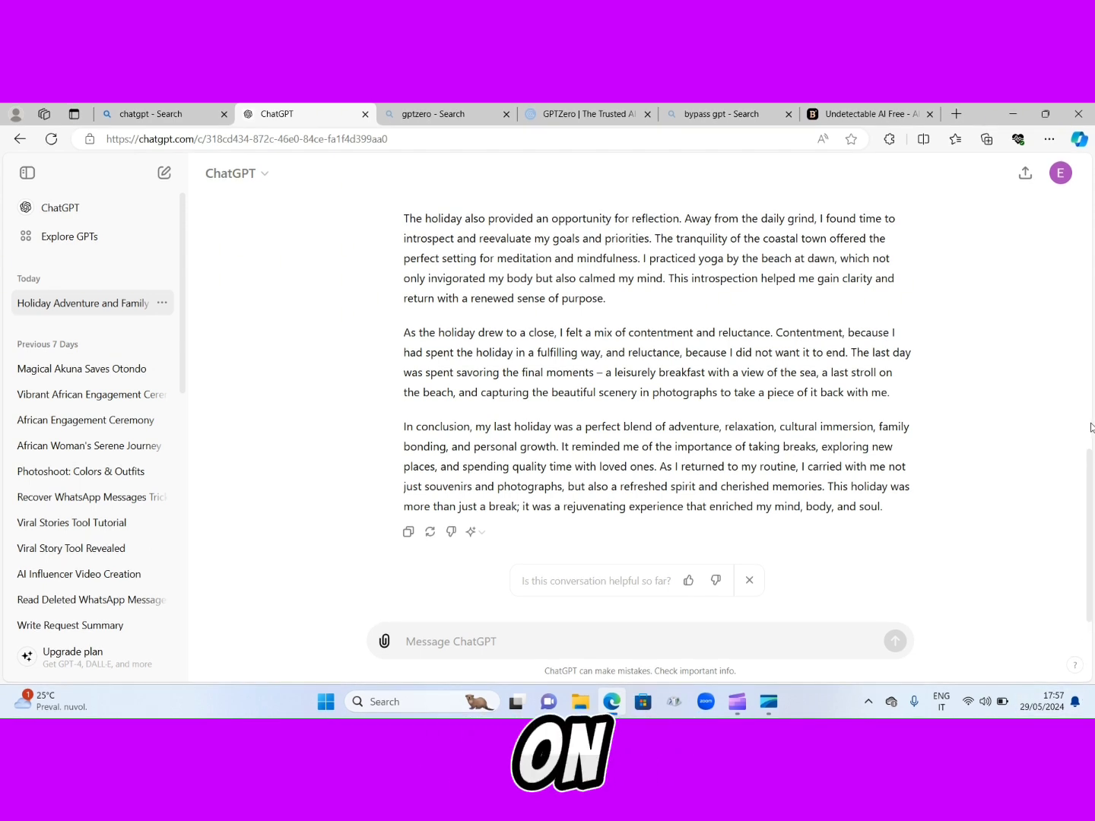
scroll(1091, 428, up, 5)
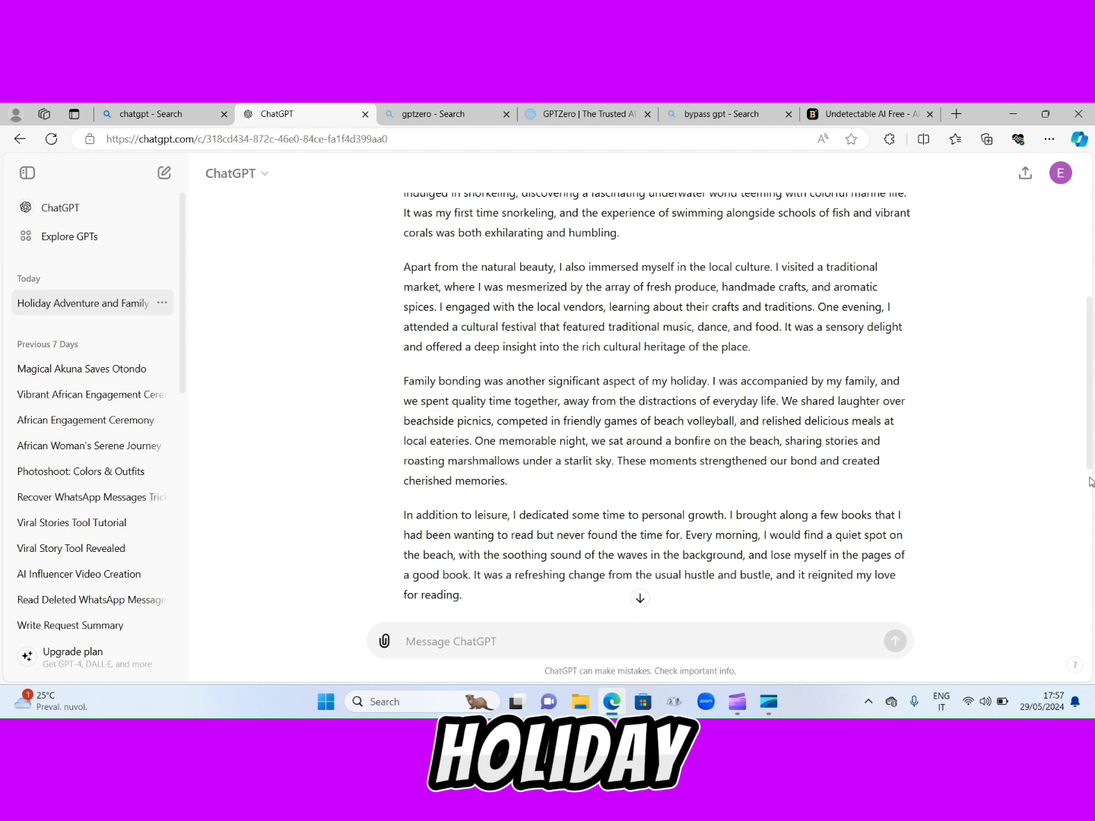
scroll(1091, 486, down, 5)
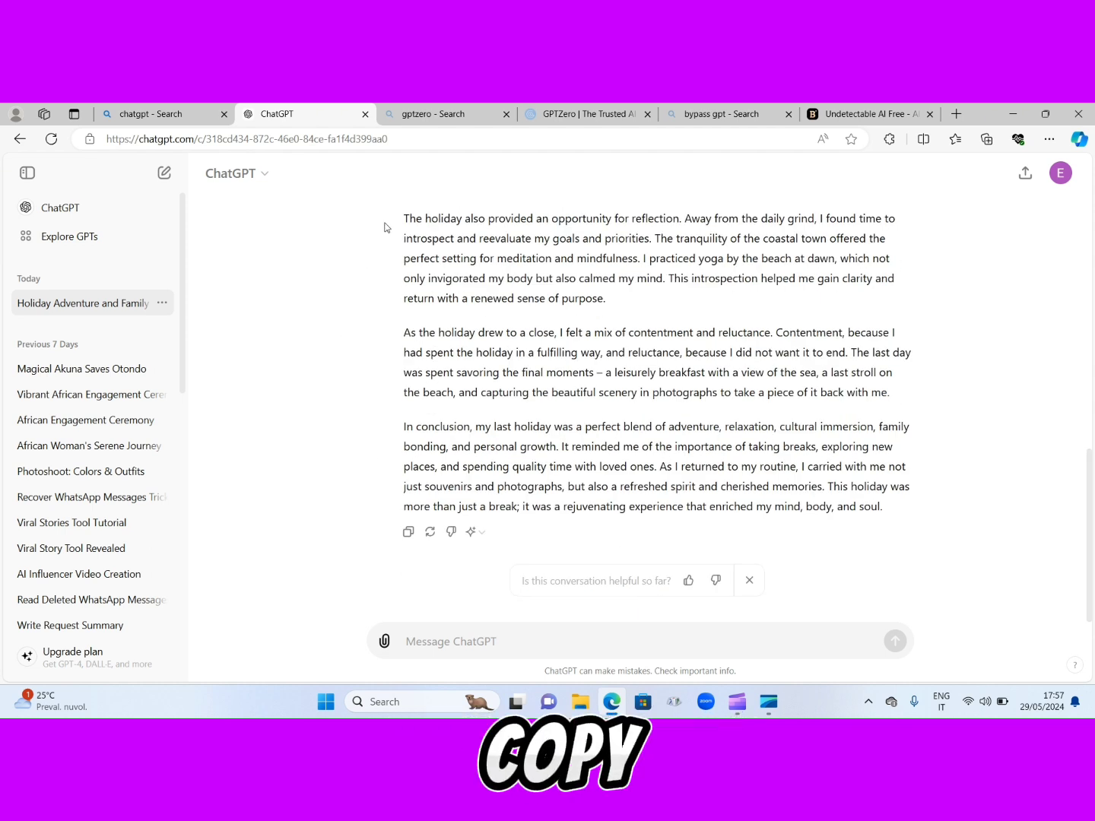
click(410, 532)
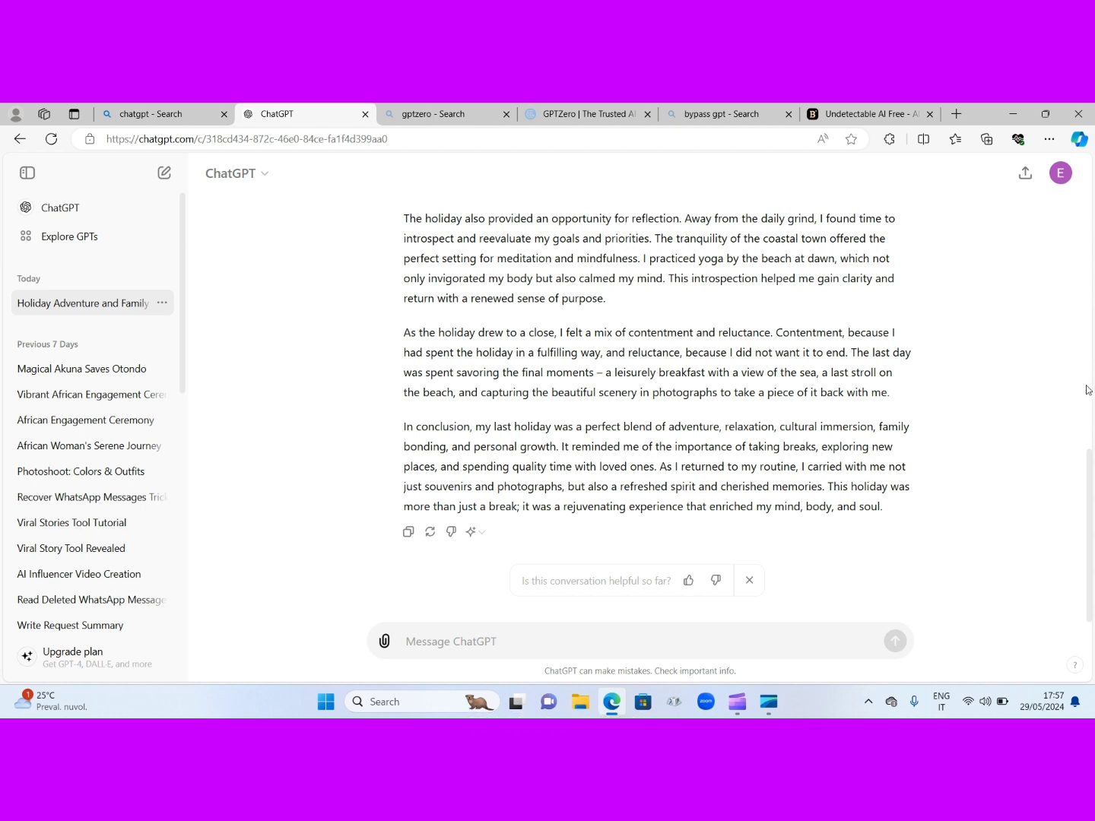
- Paste the copied holiday essay into the text box on the GPTZero website
scroll(1089, 431, up, 3)
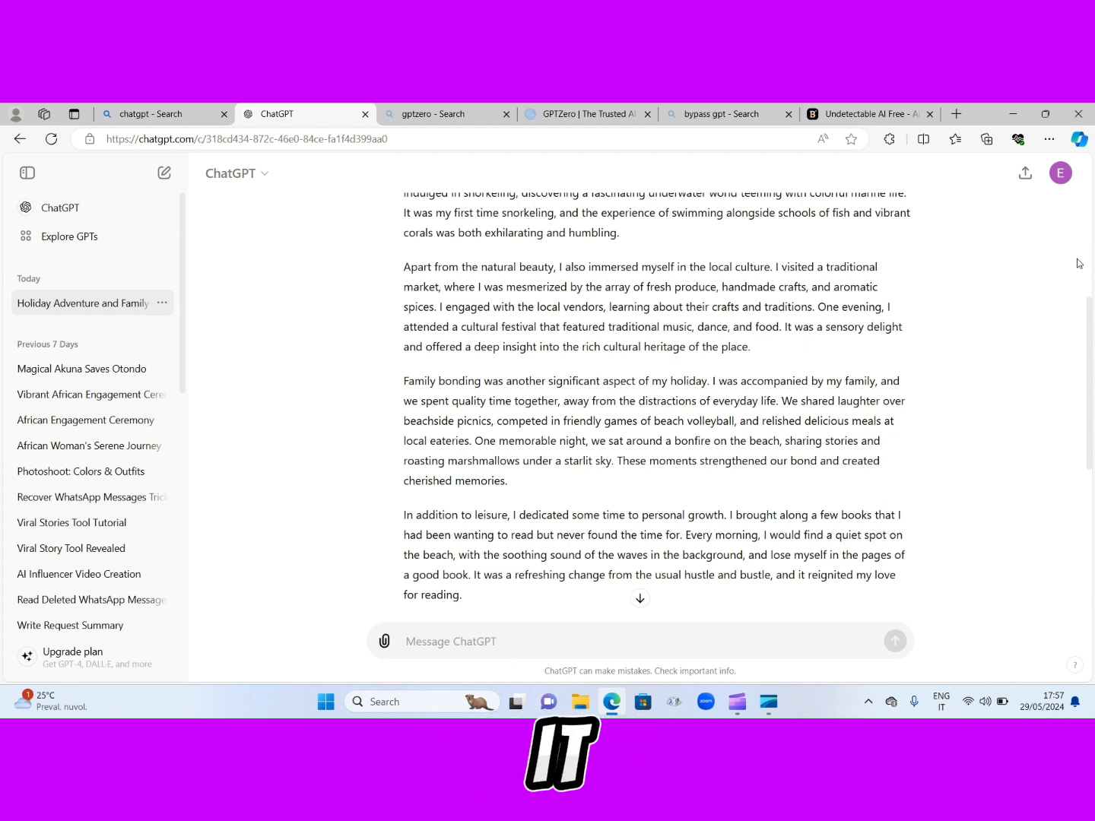
scroll(487, 431, up, 5)
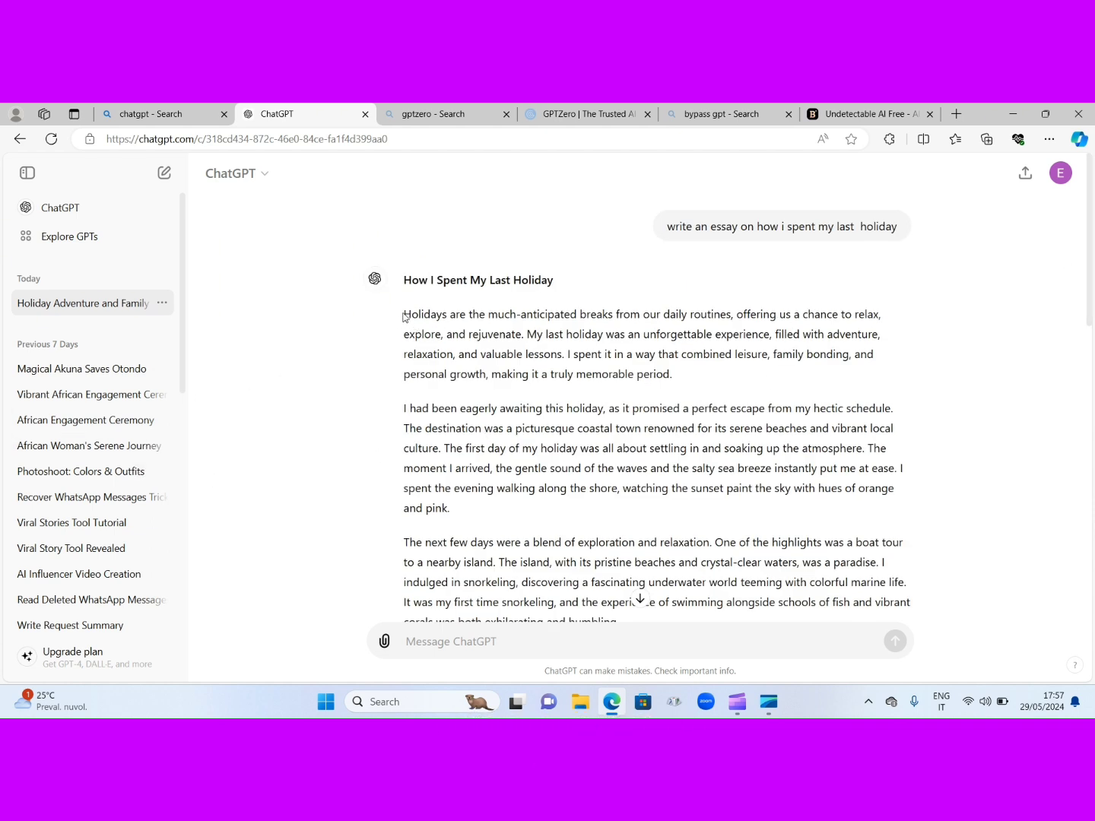
scroll(411, 426, down, 5)
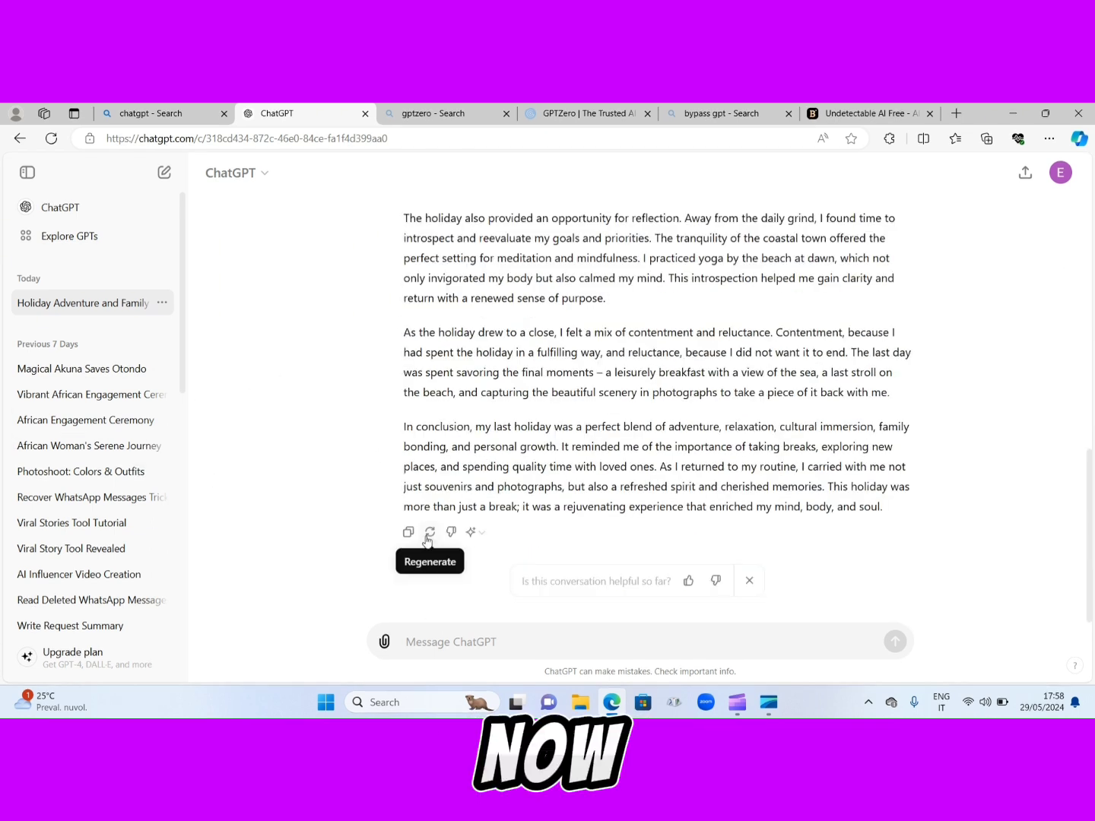
click(414, 116)
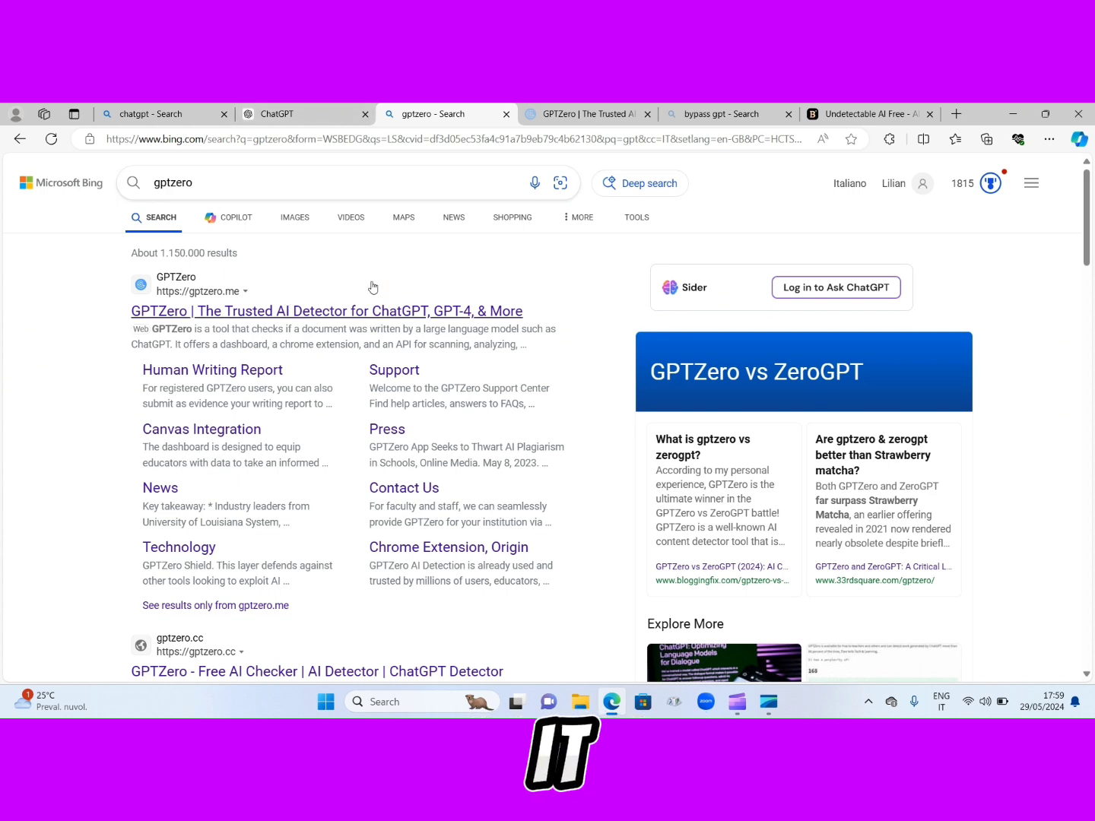
click(575, 124)
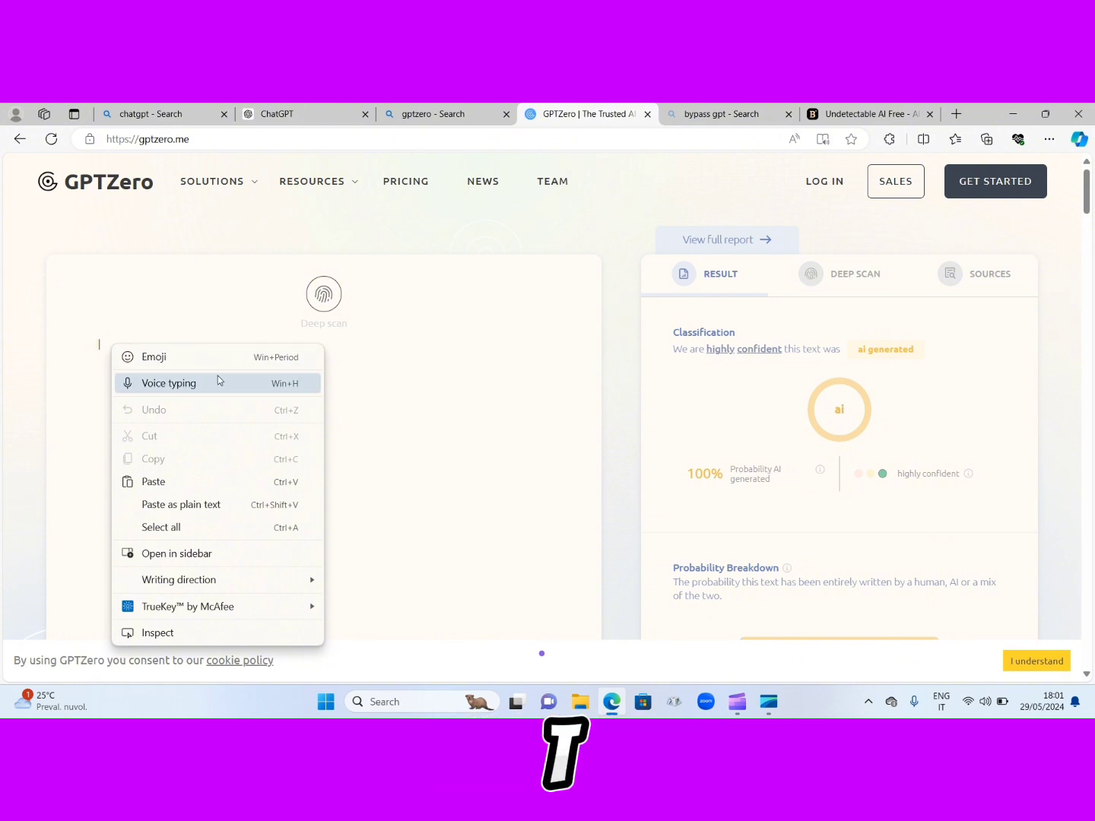
click(163, 483)
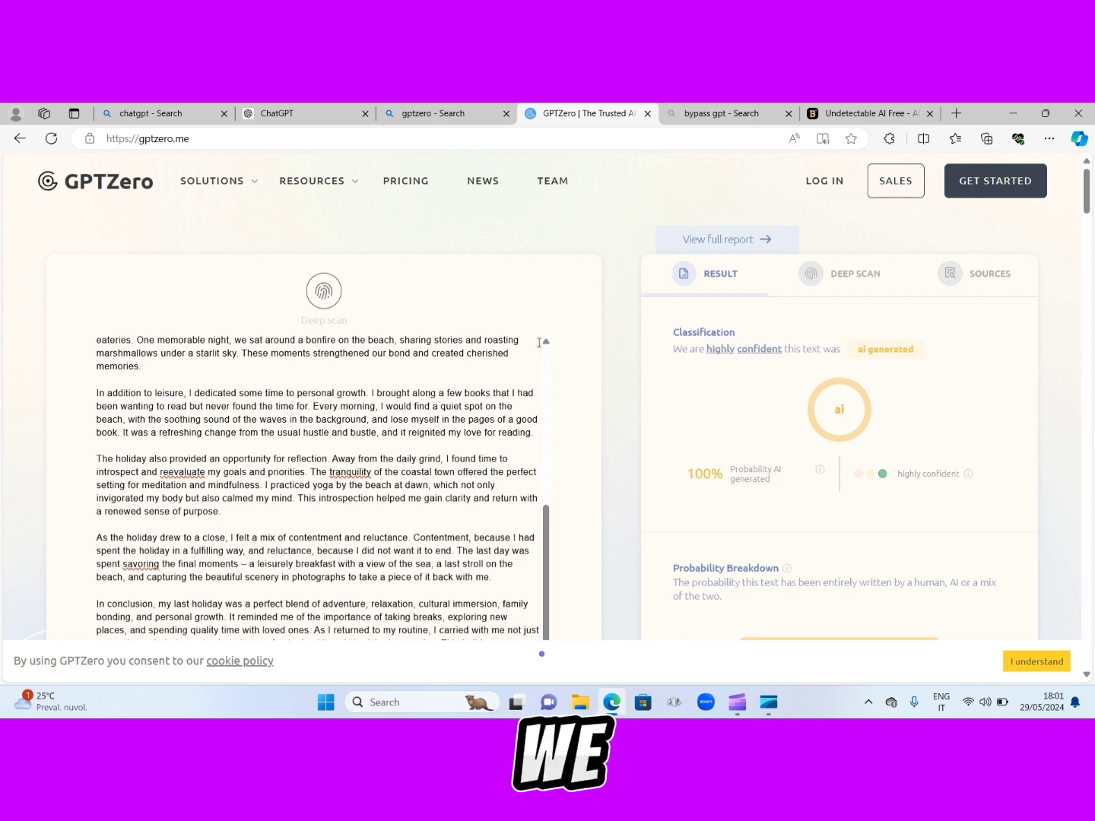
scroll(547, 343, up, 5)
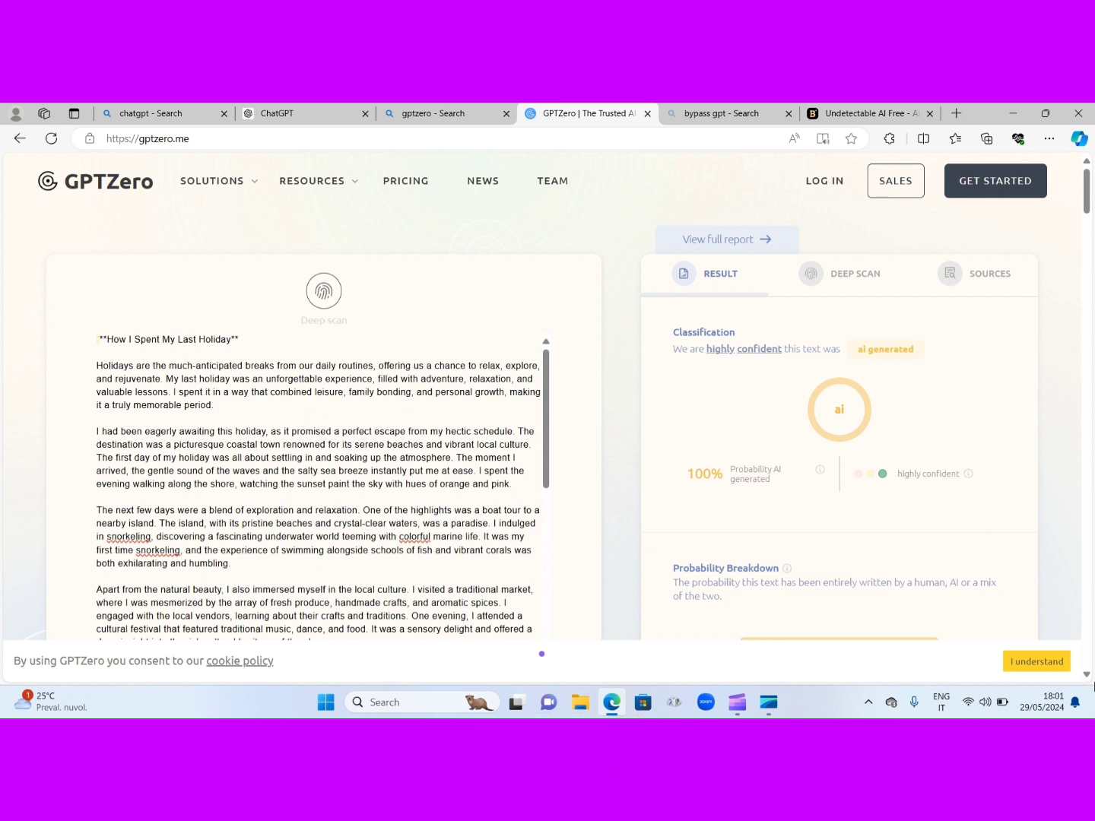
- Scan the pasted holiday essay for AI-generated content and review its classification and probability breakdown
click(1087, 675)
scroll(1087, 674, down, 5)
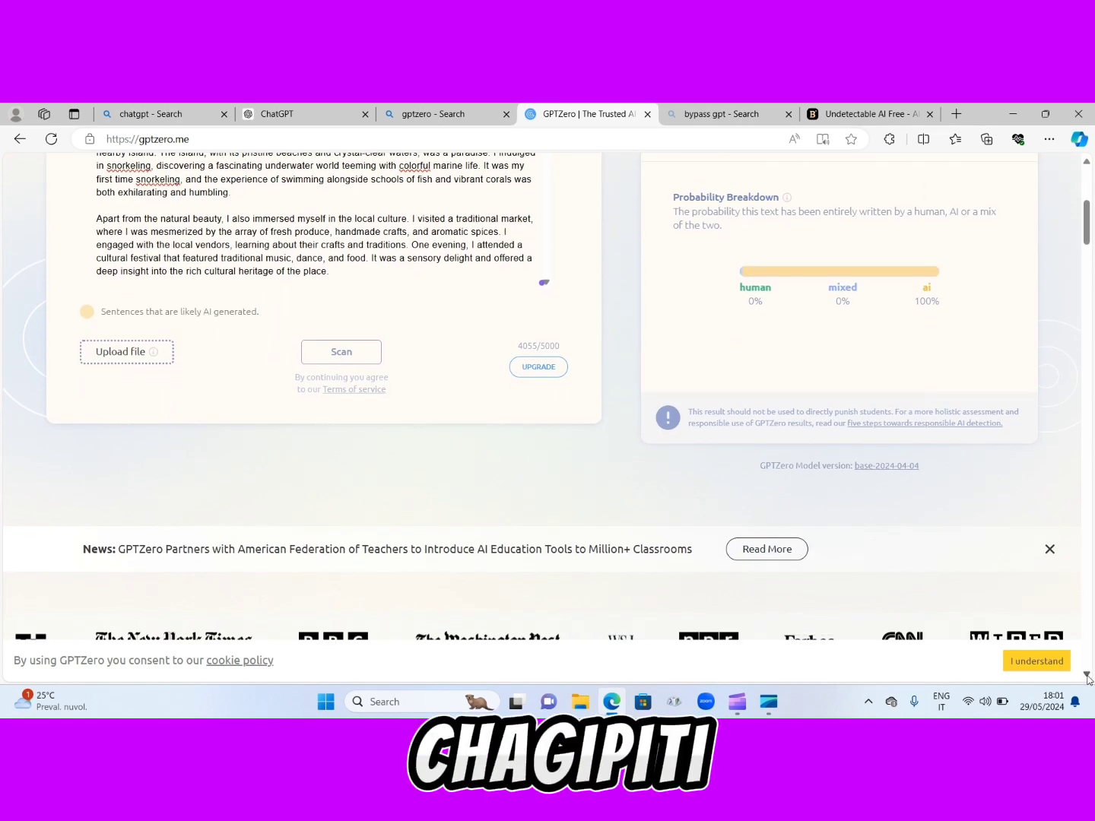
scroll(1087, 675, up, 2)
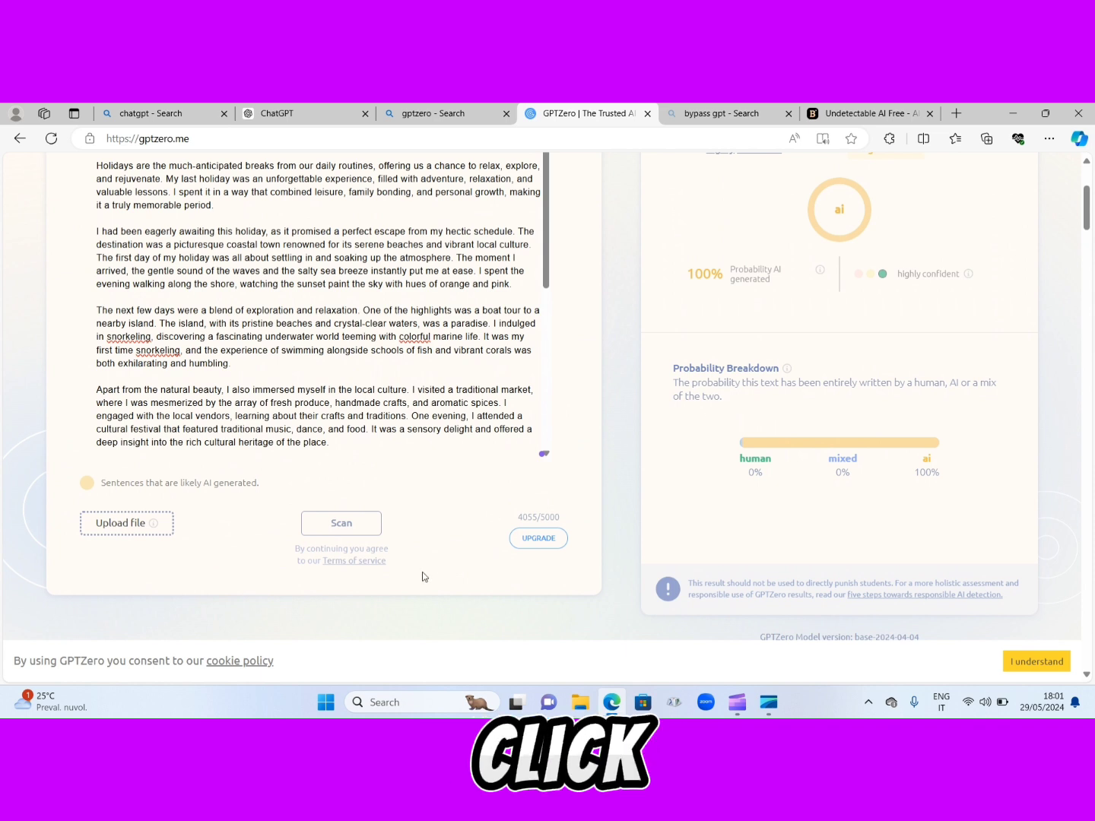
click(341, 524)
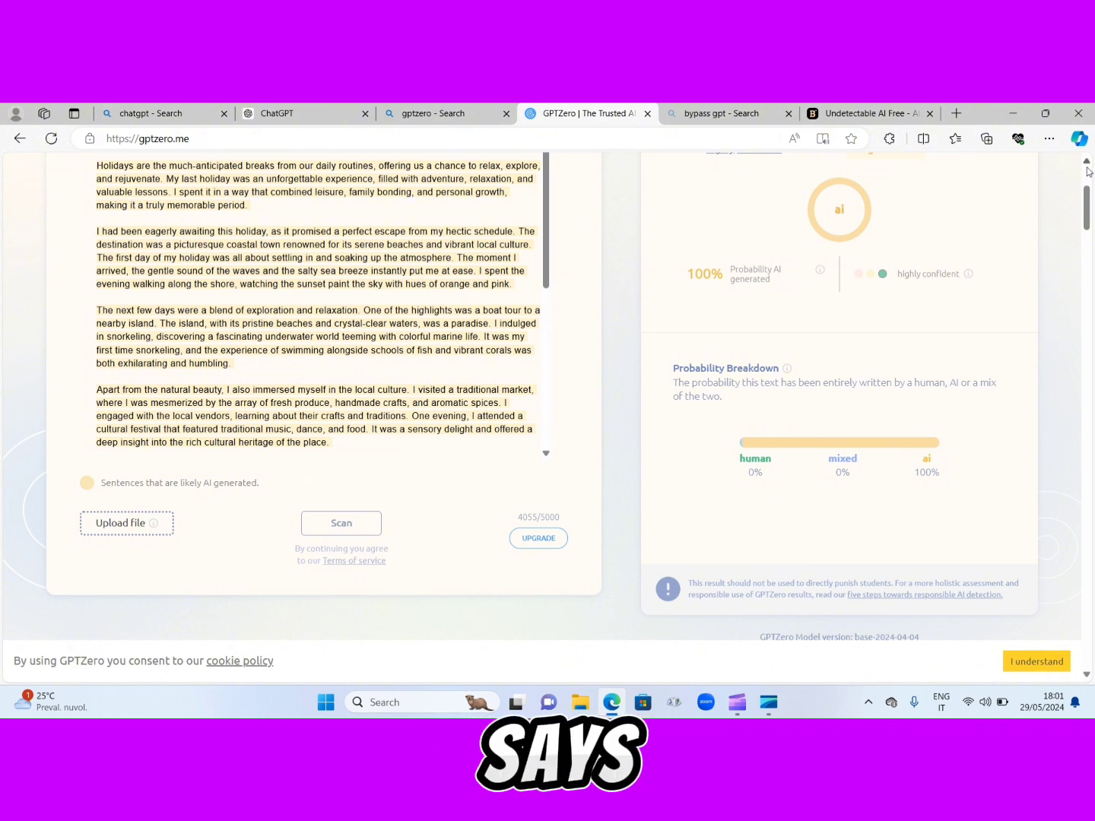
scroll(1088, 171, up, 2)
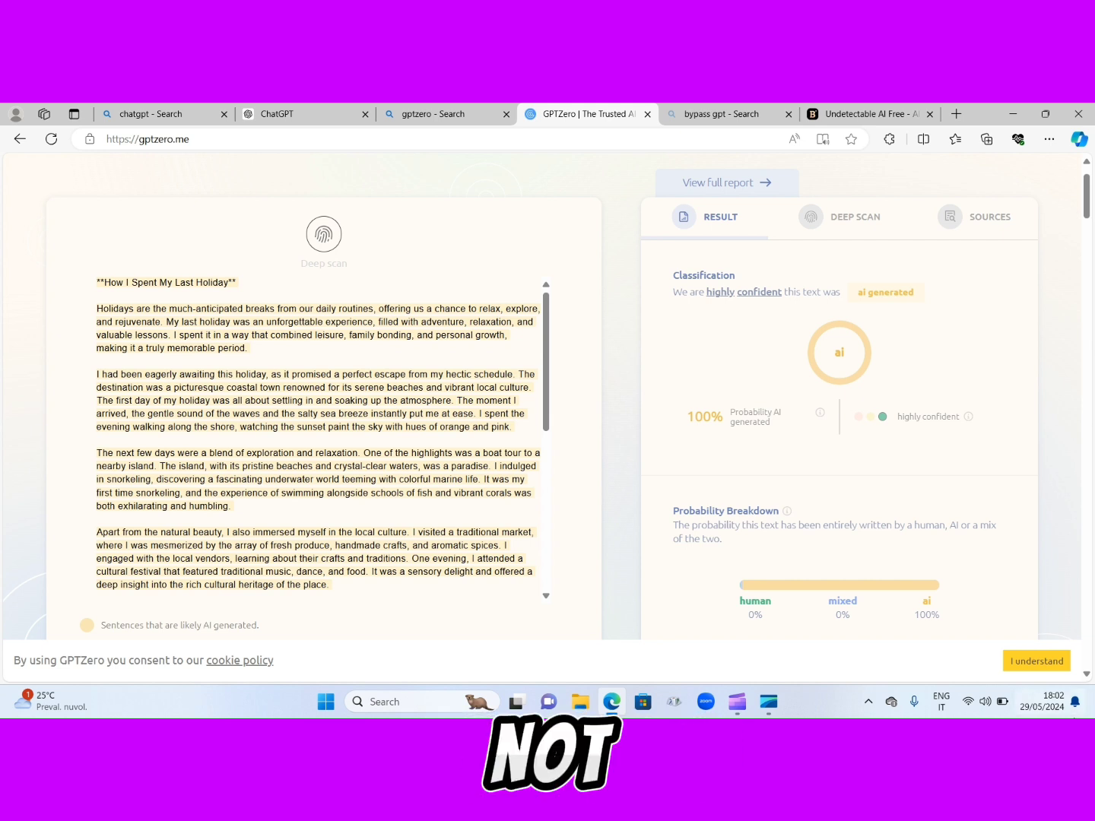
scroll(1089, 675, down, 3)
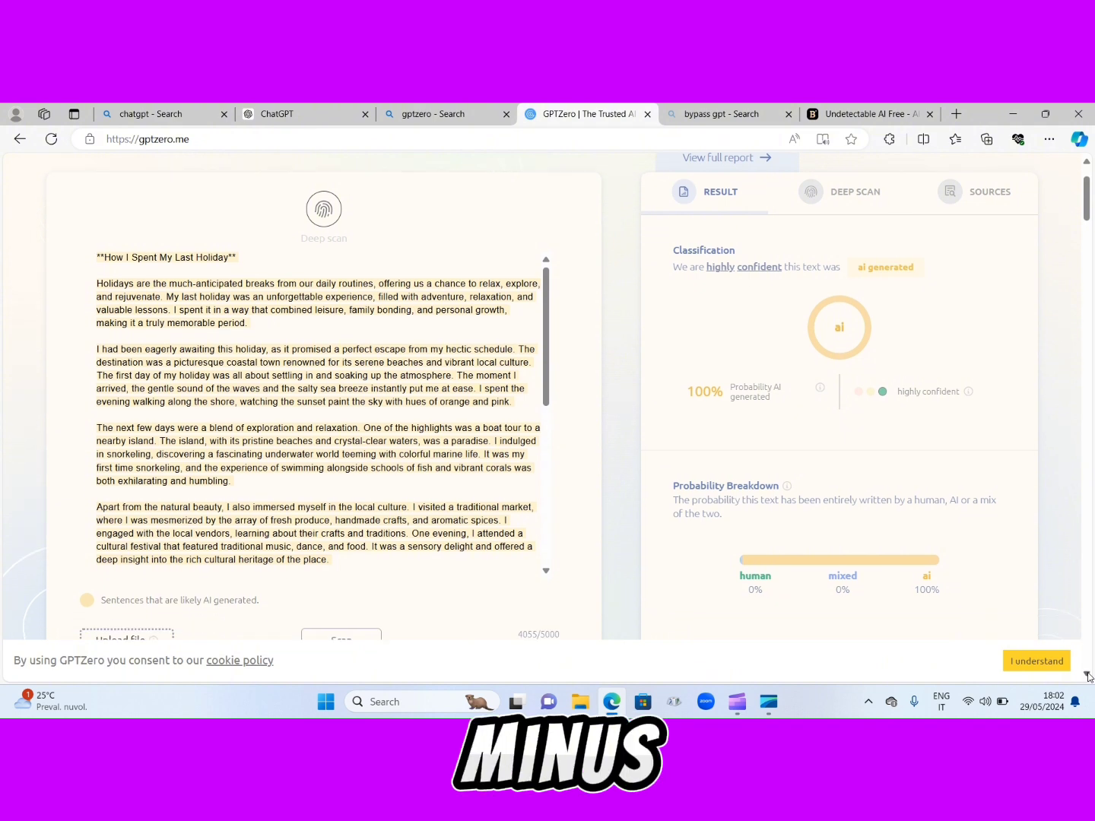
click(1088, 676)
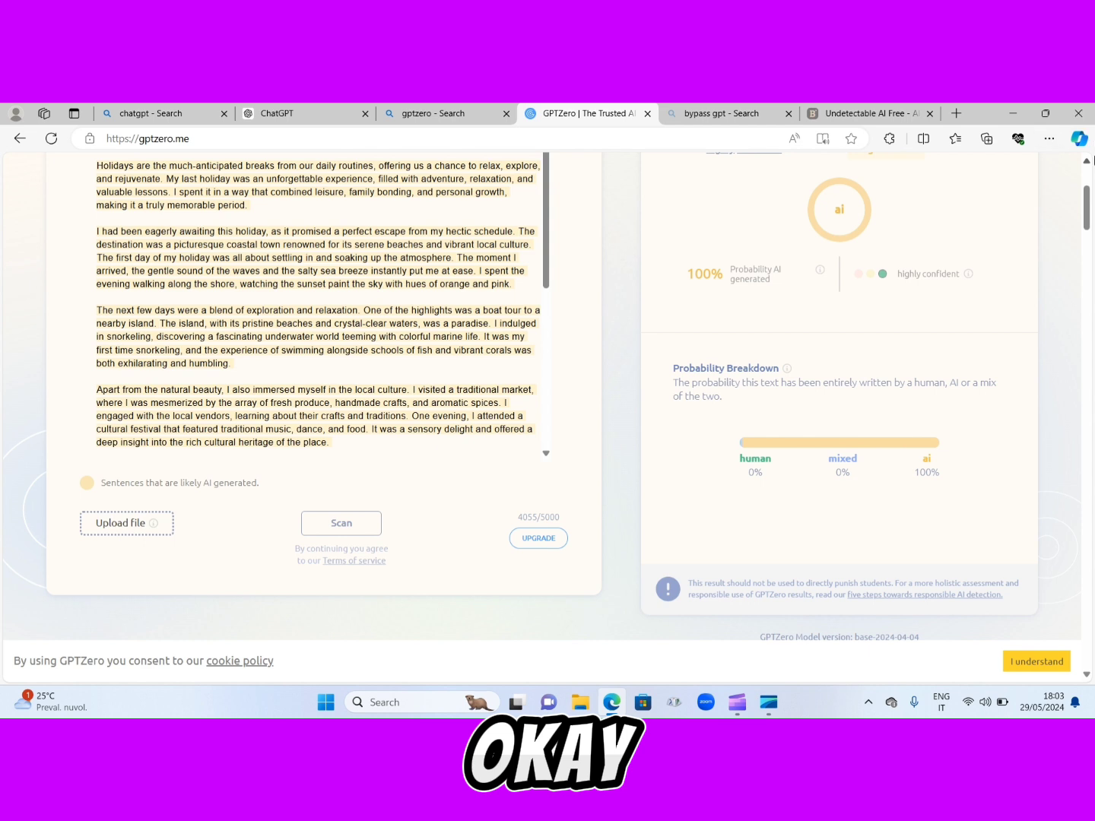
click(1086, 162)
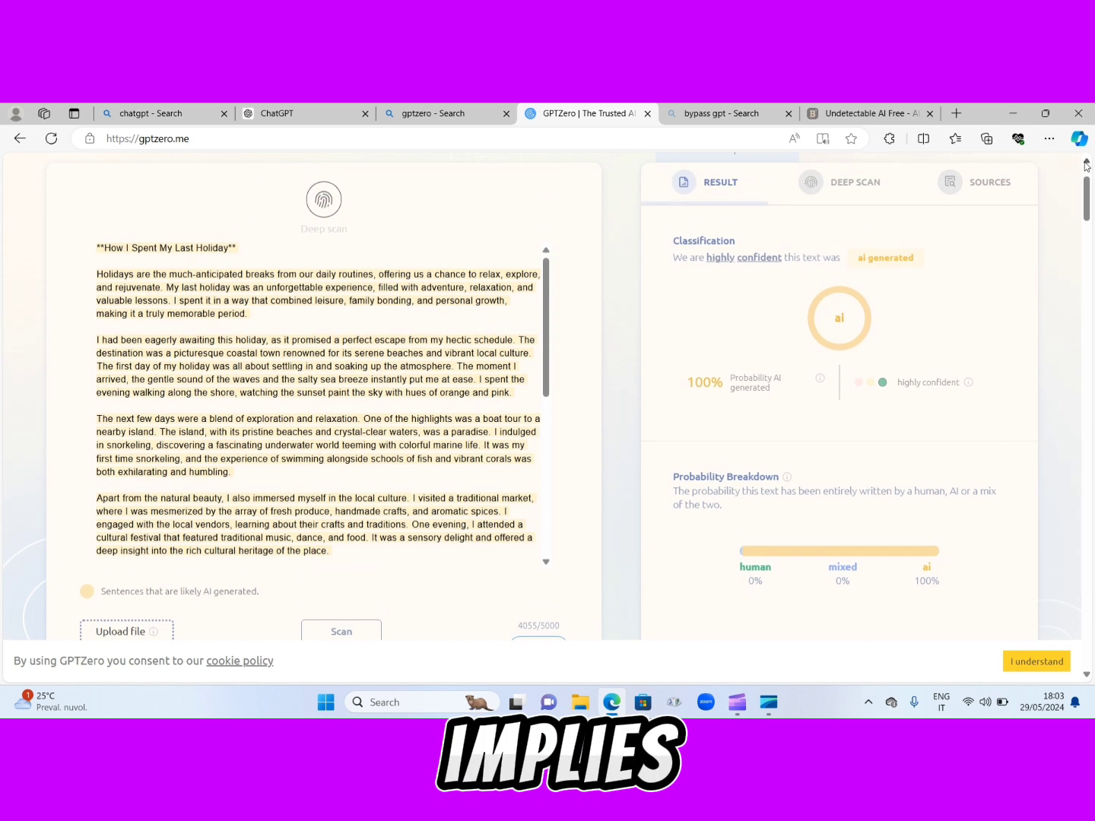
scroll(1086, 161, up, 2)
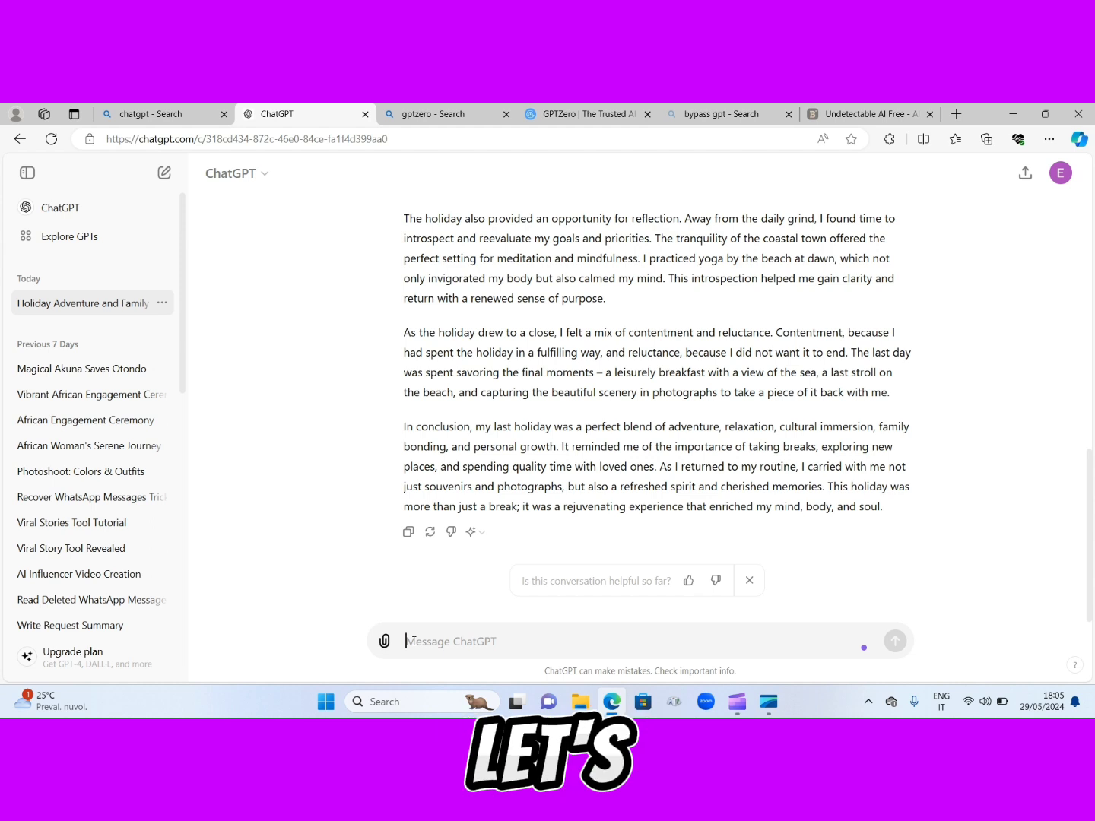
- In ChatGPT, submit the prompt "generate a story of ikenna the prodigal son of the greate king odumodo the in kingdom of amakwo in west africa"
text(generate a story of ikenna the prodigal son of king)
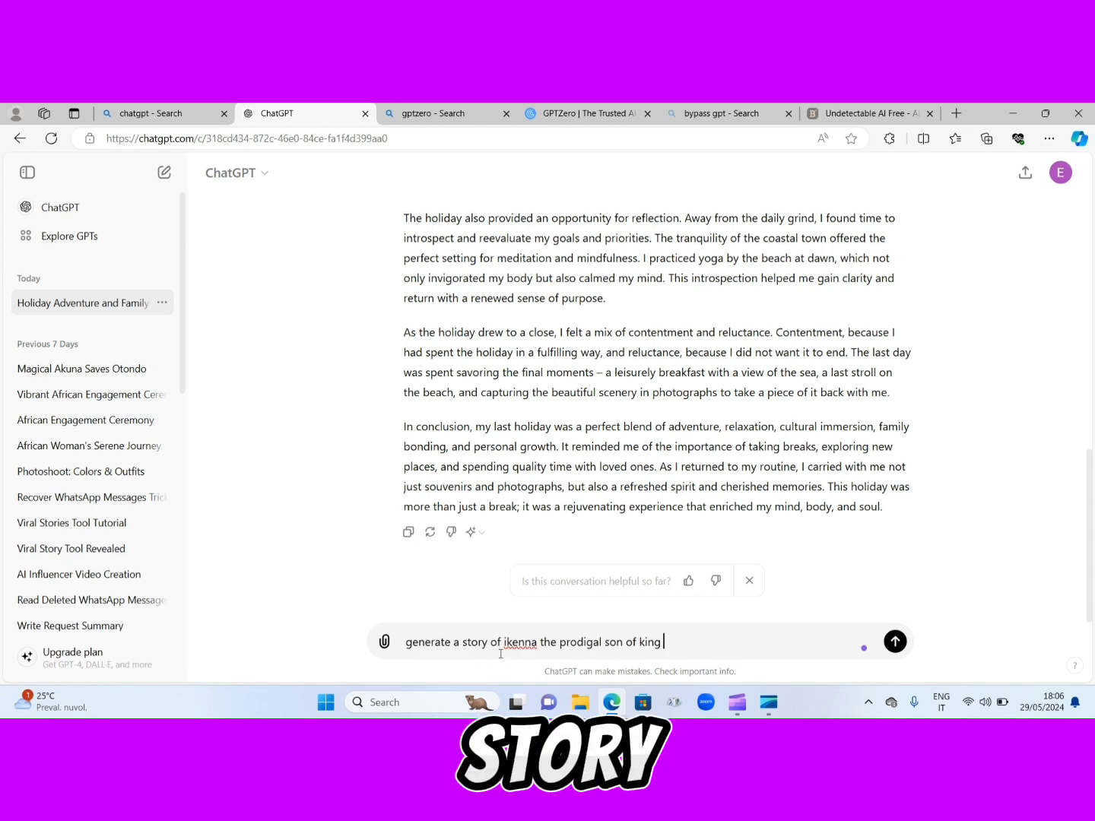
click(640, 643)
text(the greate)
click(726, 641)
text(odumodo the in kingdom of amak)
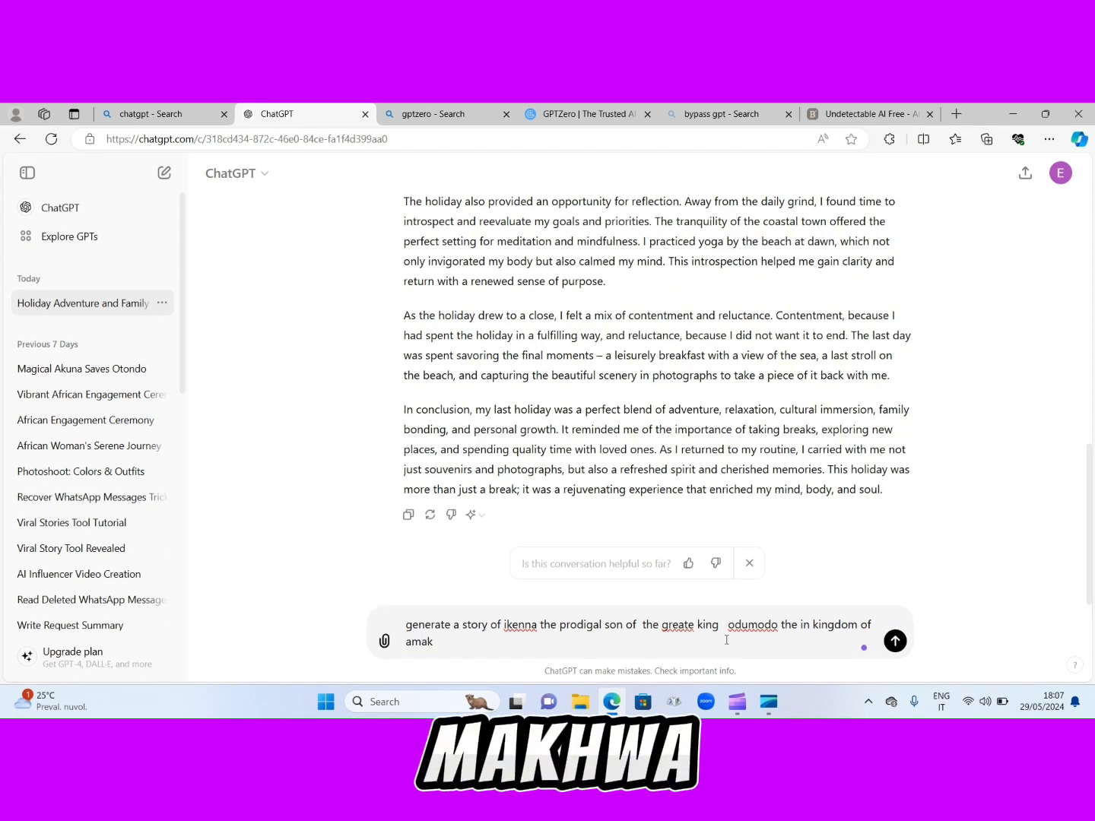
text(wo in west africa)
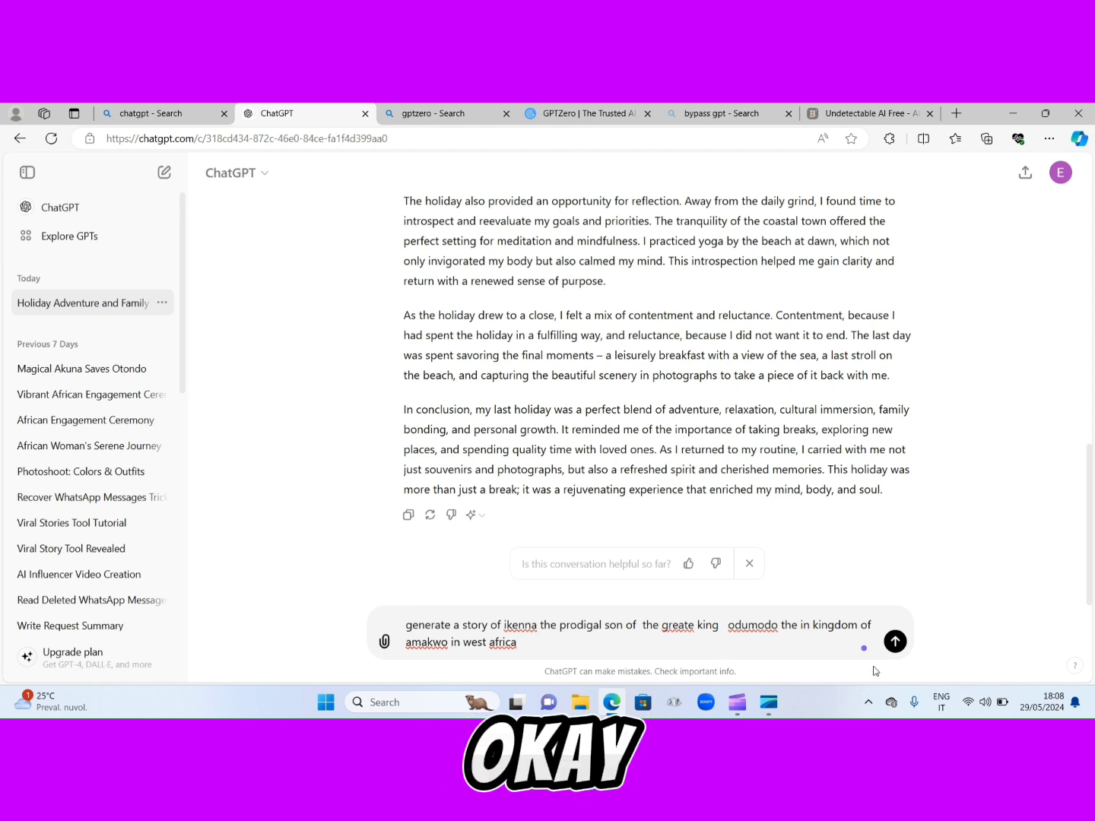
click(895, 642)
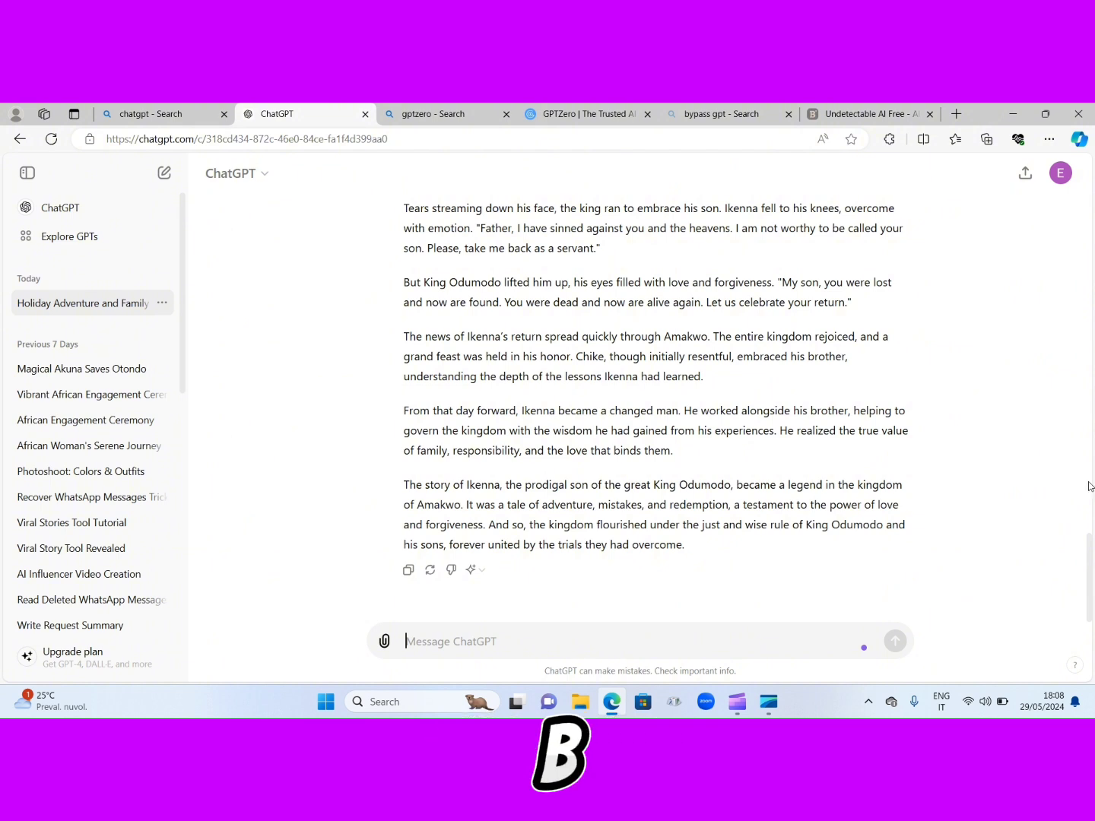
- Look through the generated prodigal son story and copy the whole response
scroll(1089, 487, up, 5)
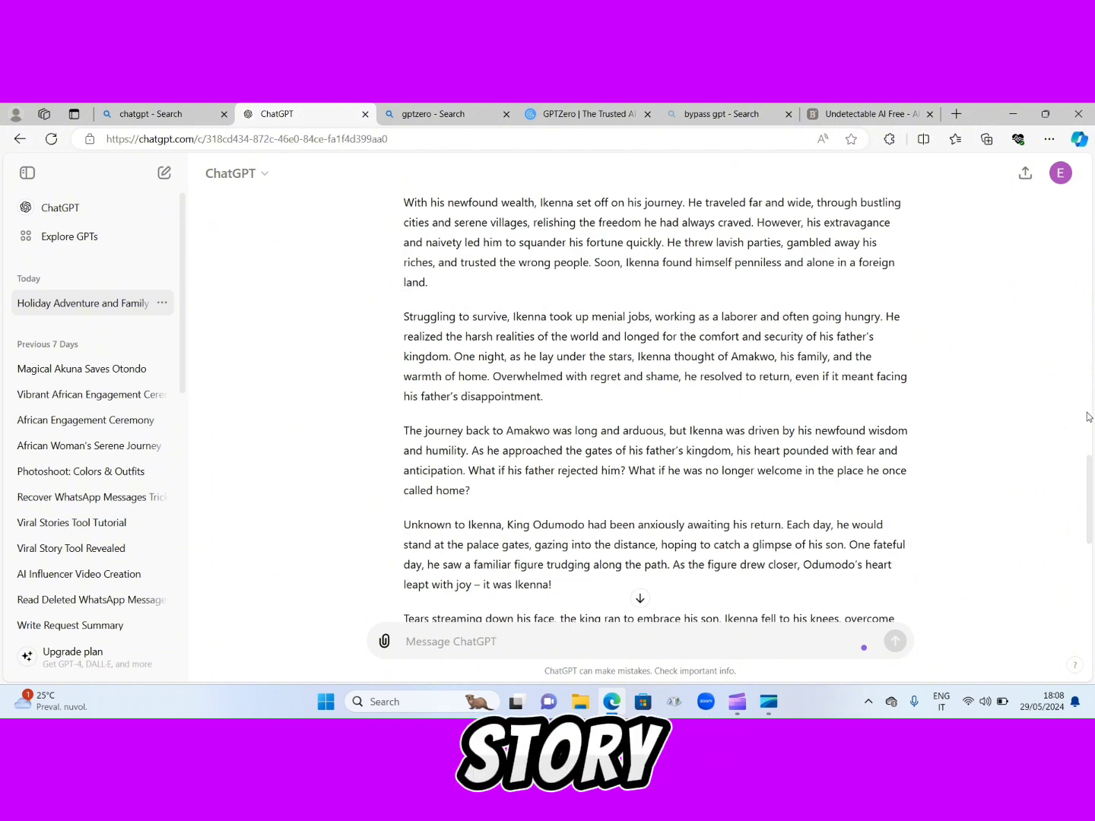
scroll(1089, 416, up, 5)
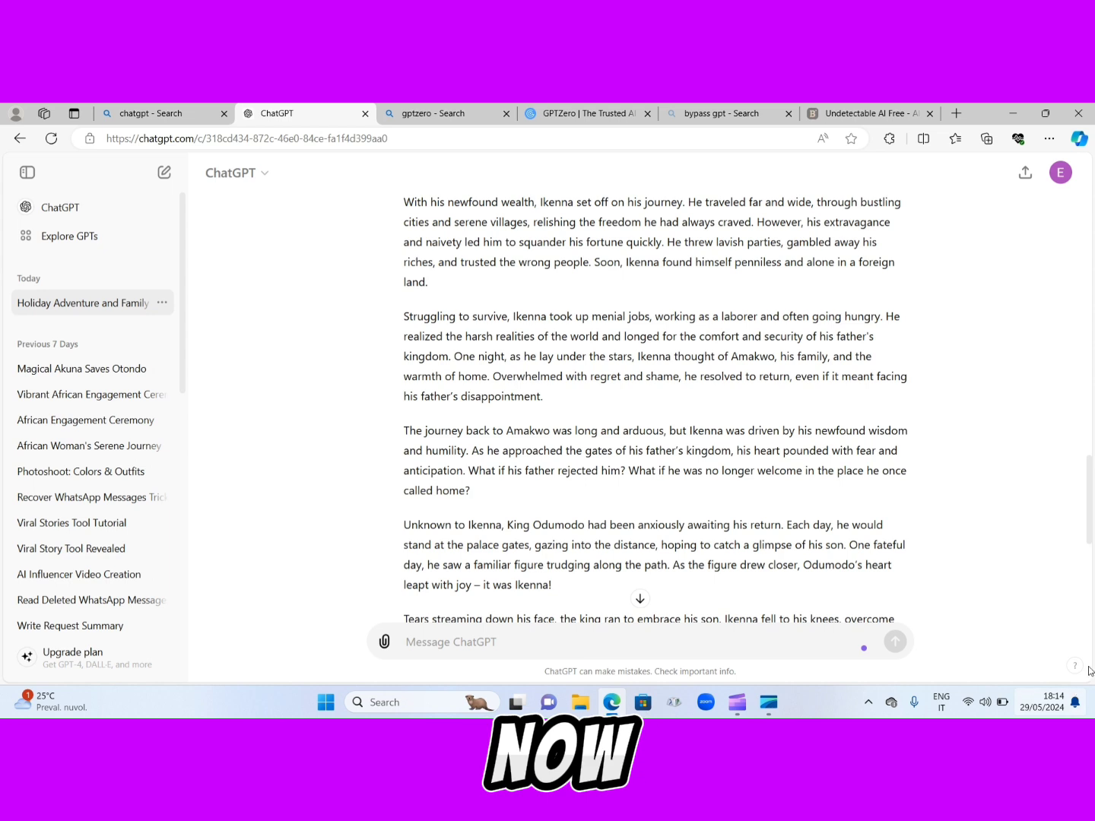
scroll(1090, 566, down, 5)
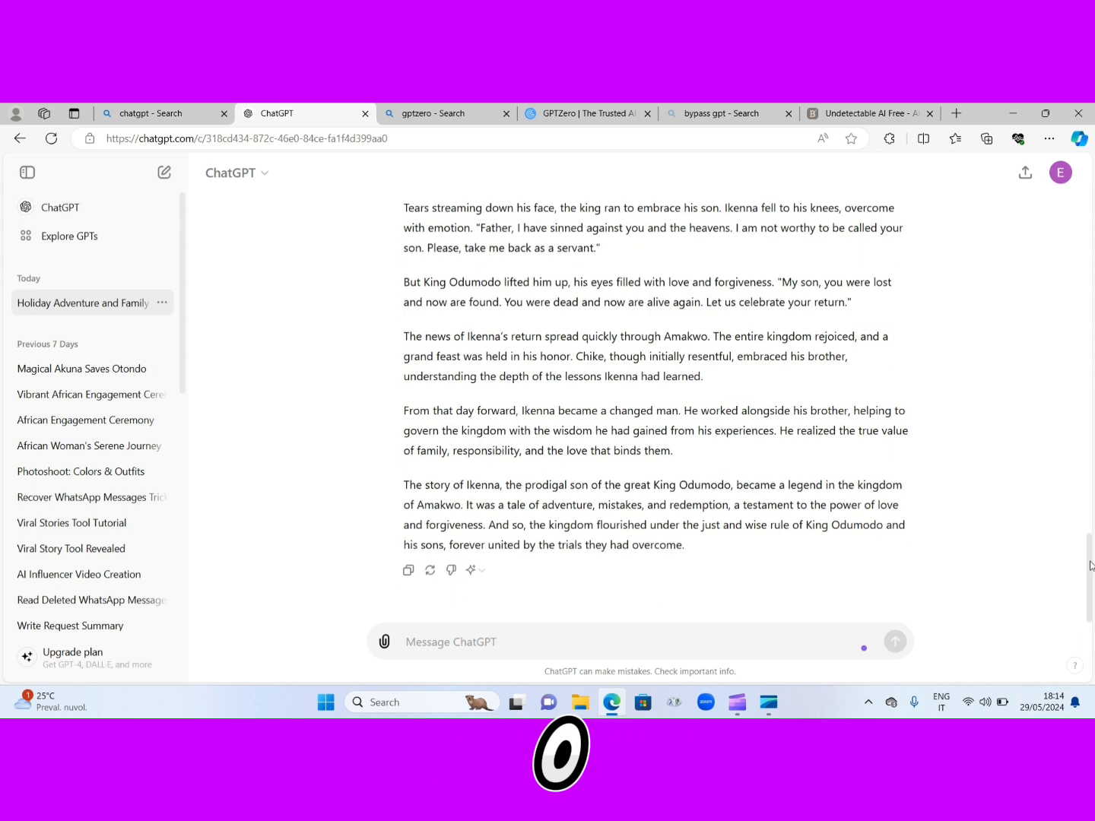
click(409, 572)
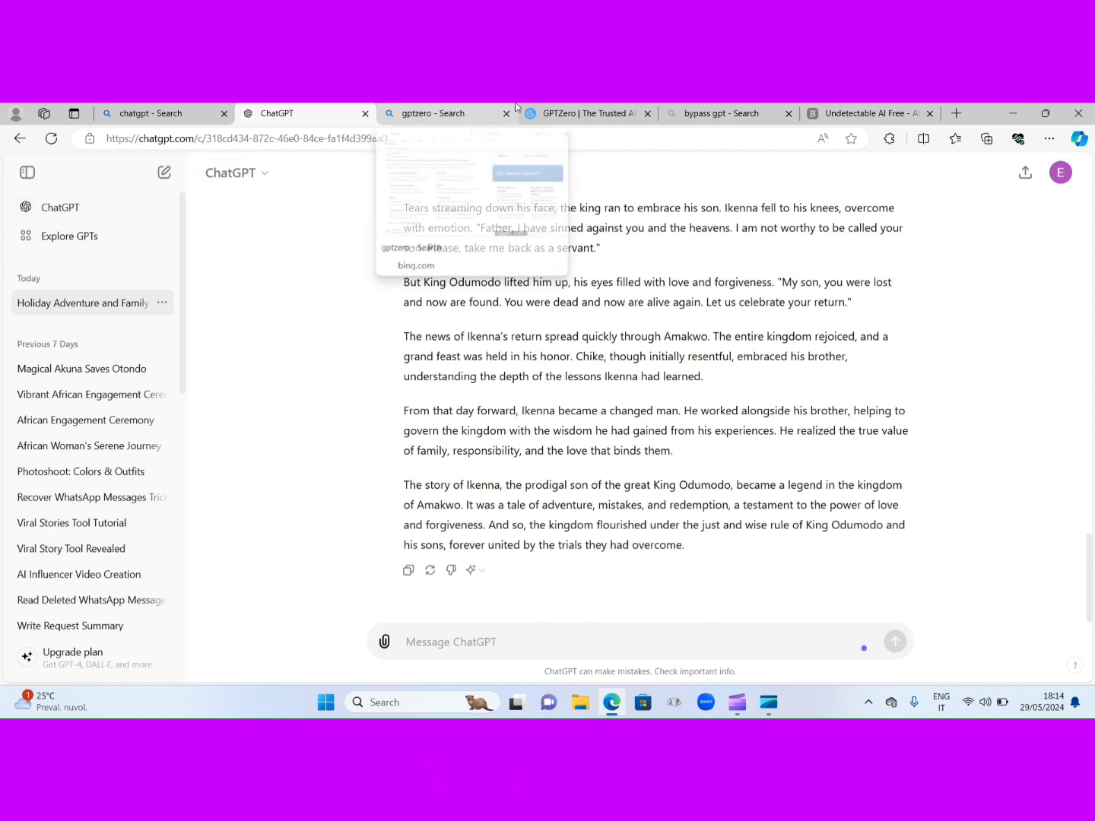
- Clear the holiday essay from GPTZero's text box and paste the copied prodigal son story in its place
click(581, 113)
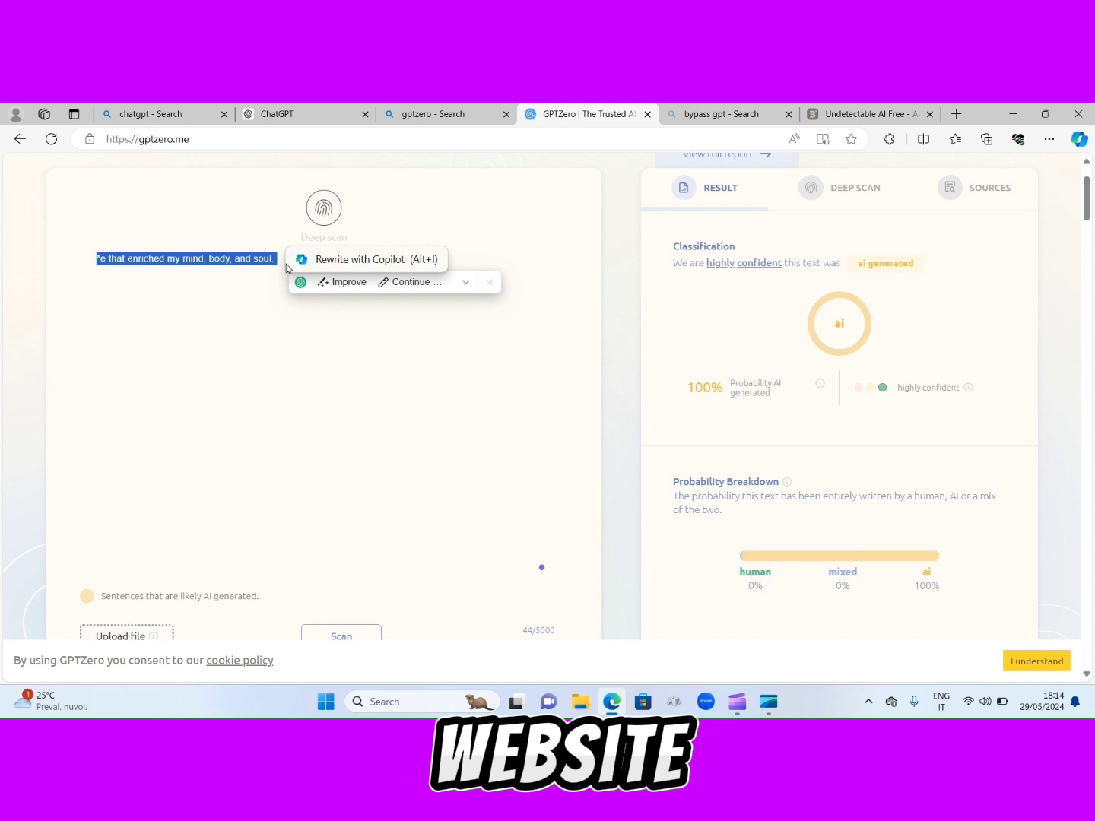
key(BackSpace)
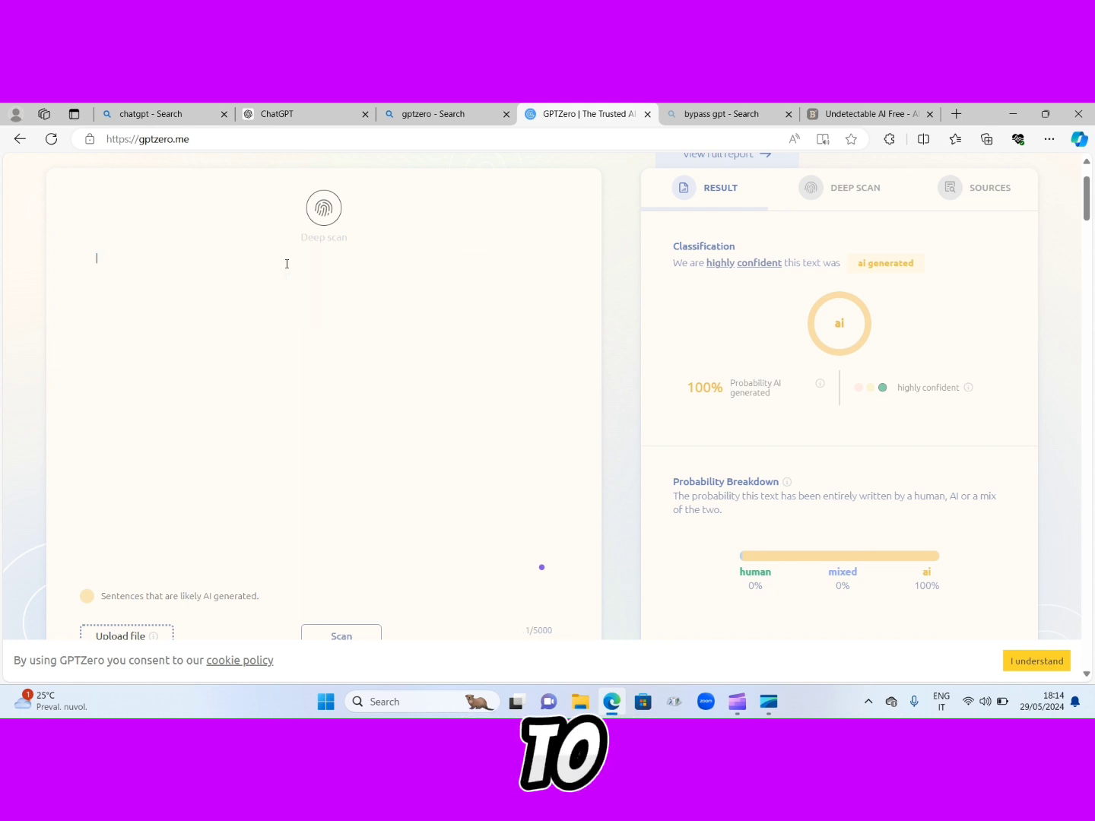
right_click(104, 257)
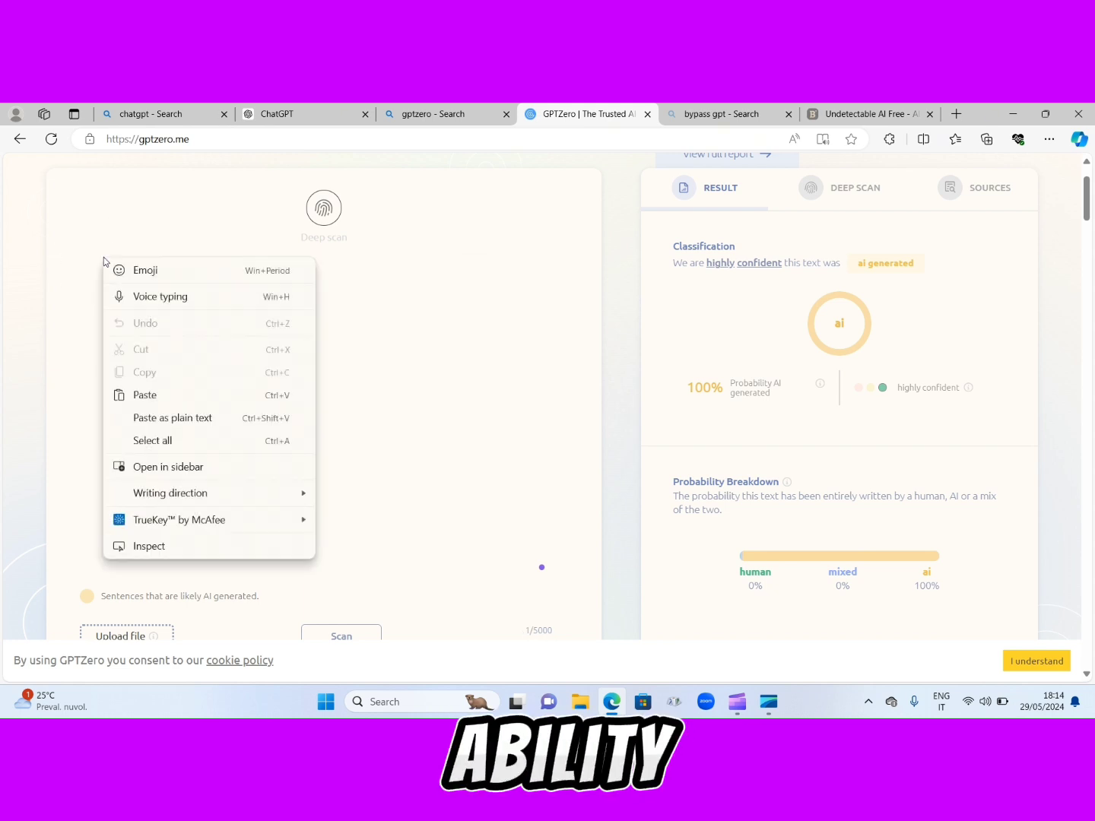
click(147, 399)
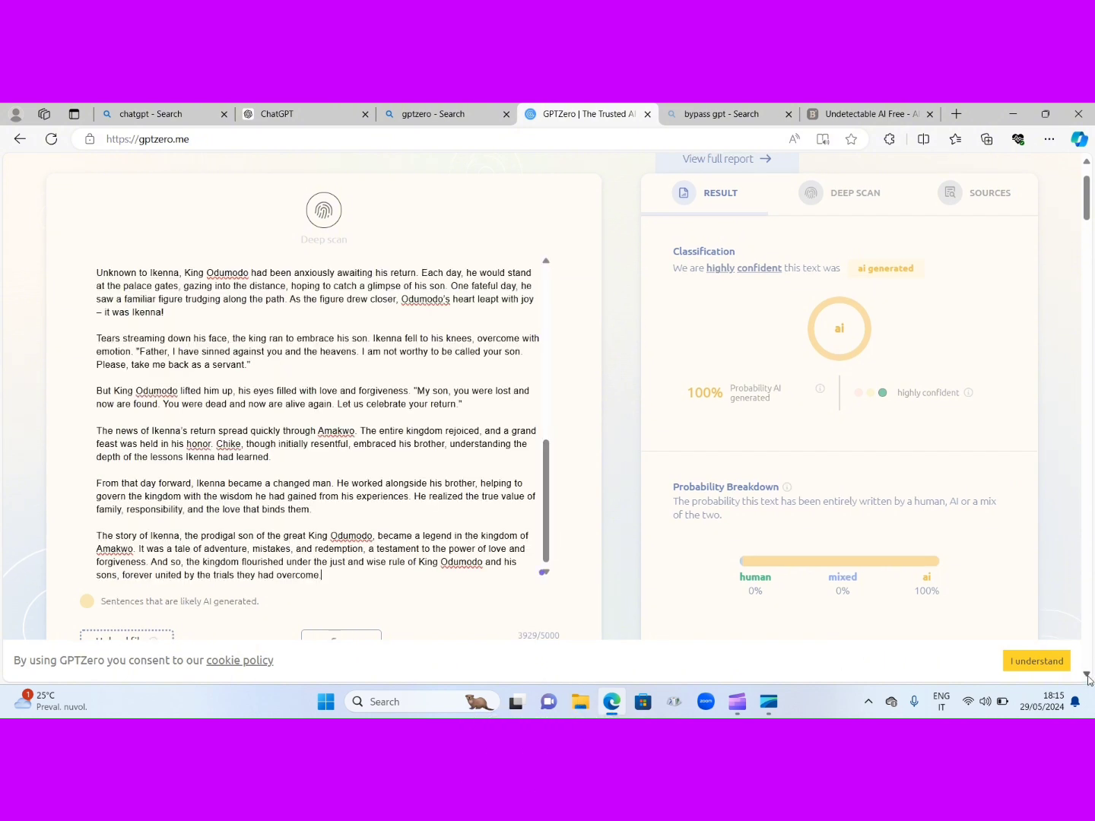
- Scan the pasted prodigal son story for AI-generated content and review the detection result
scroll(1087, 679, down, 4)
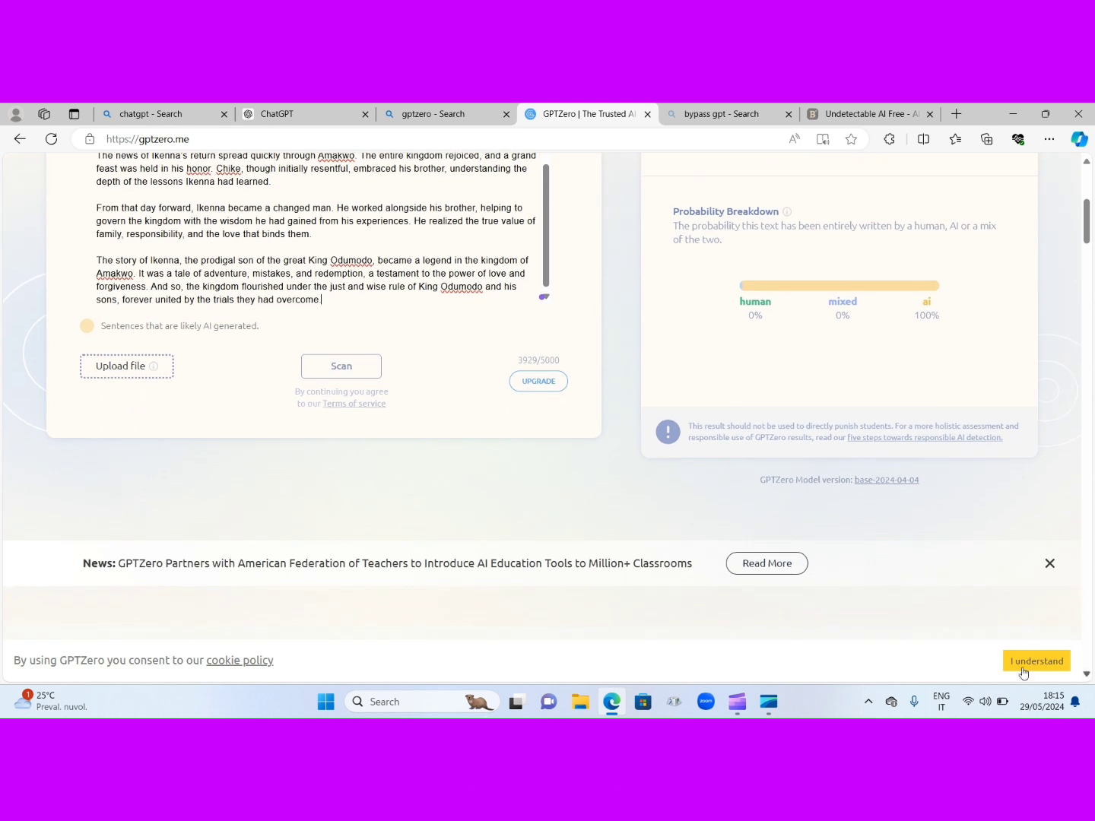
click(350, 364)
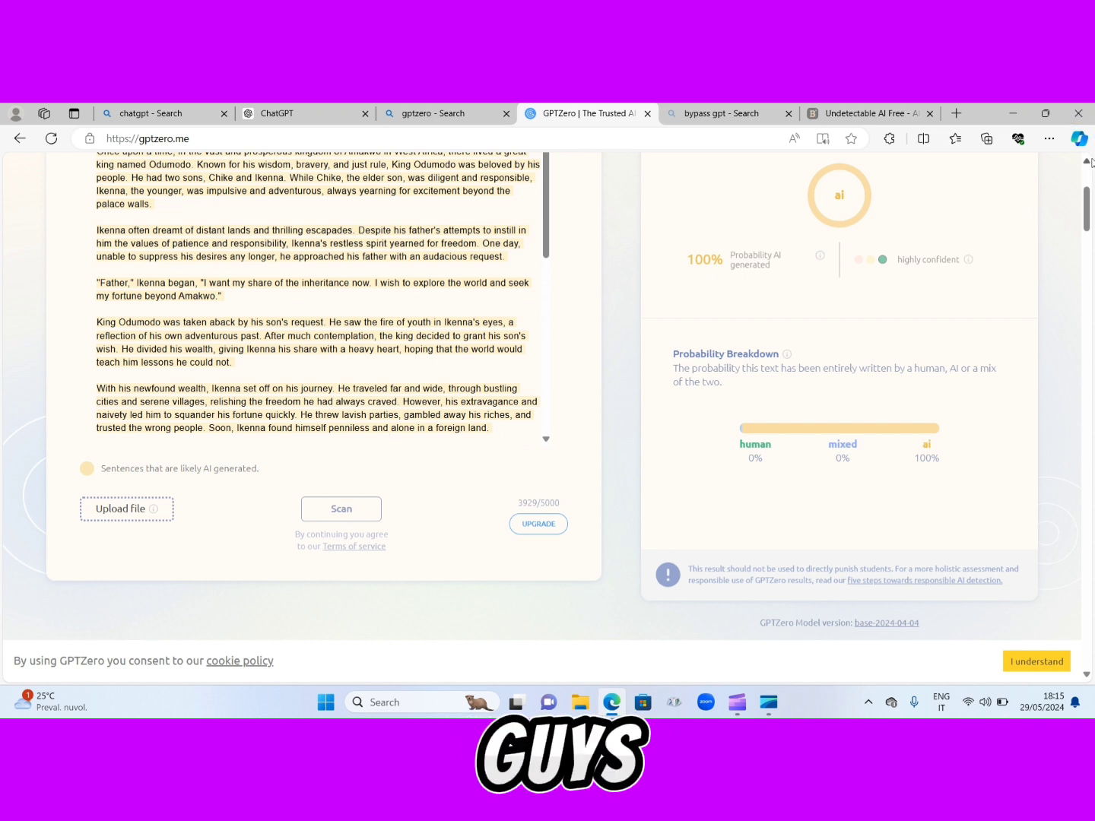
scroll(1088, 163, up, 3)
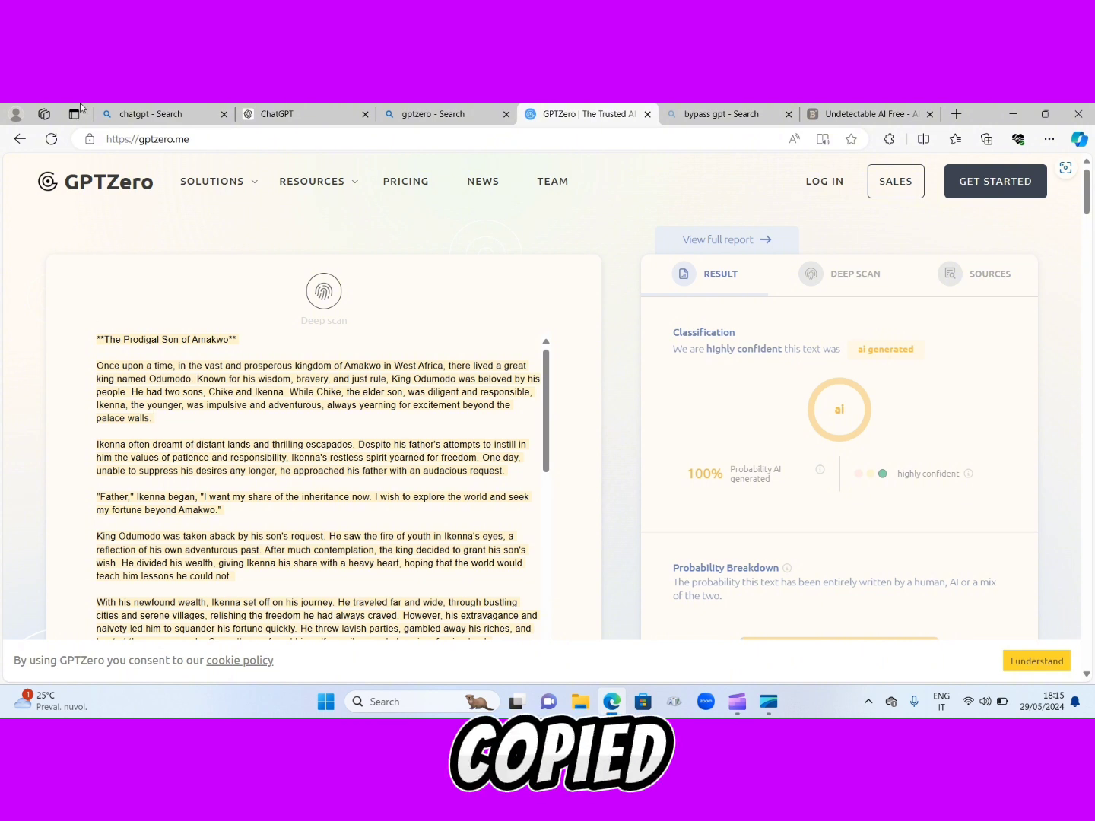
- Return to the "bypass gpt" search results and open the Bypassgpt.ai AI humanizer site
click(295, 116)
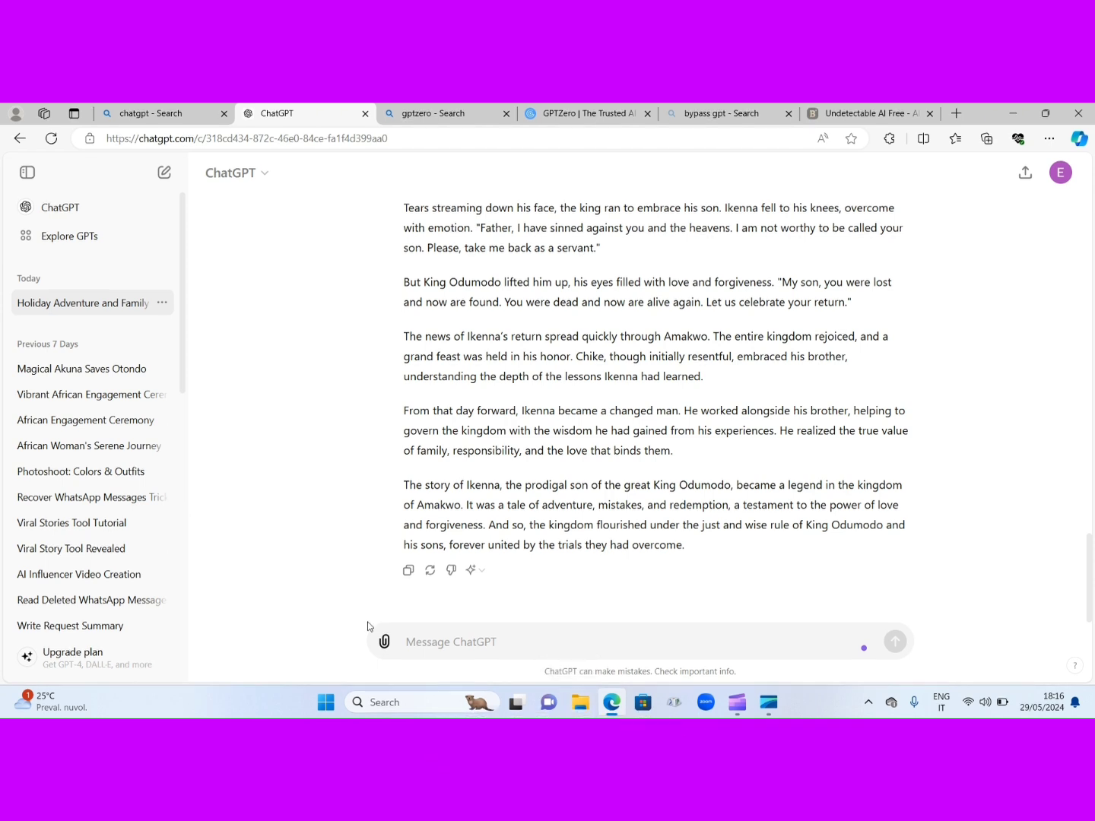
click(697, 116)
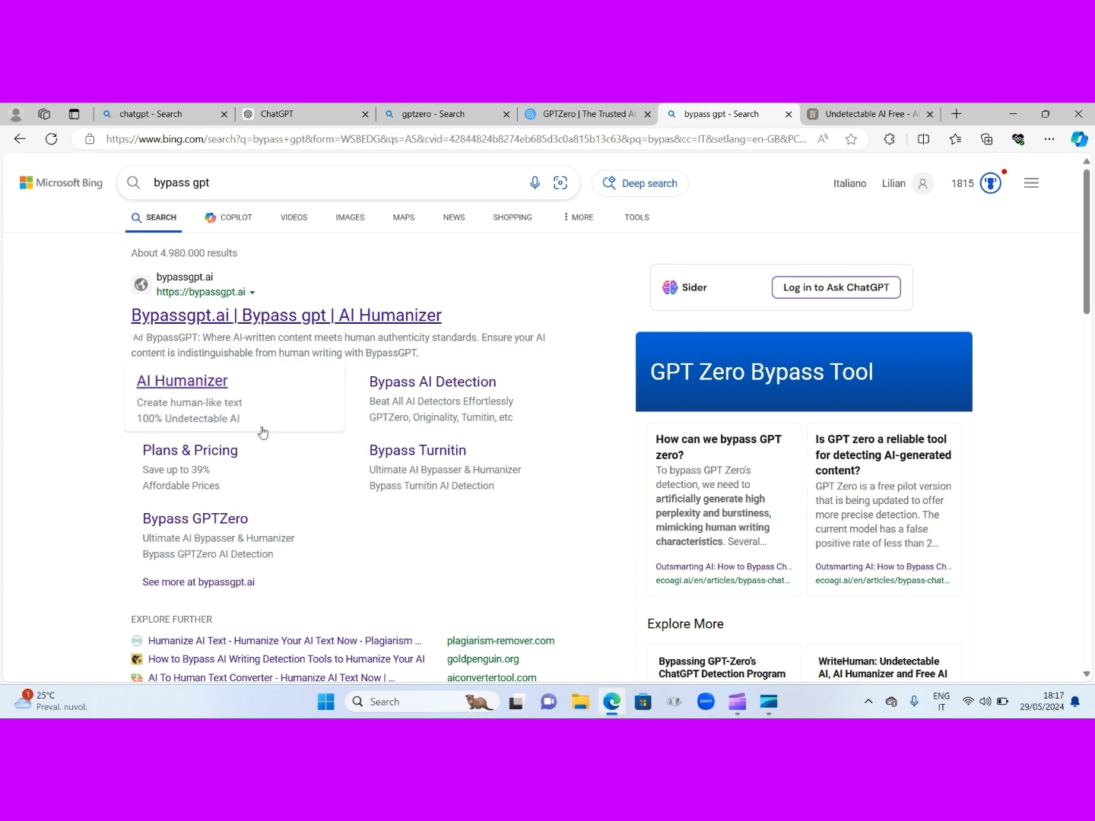
click(227, 320)
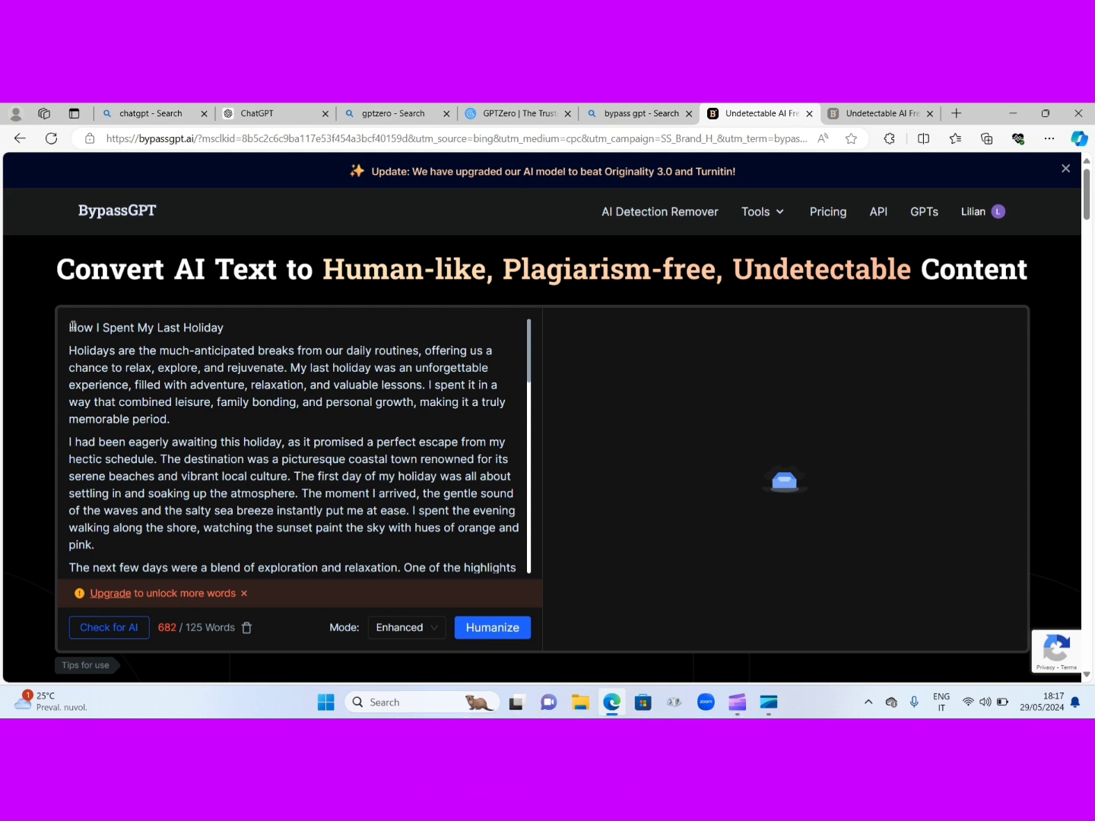
- Clear the old holiday essay from BypassGPT's input text box
mouse_move(72, 327)
mouse_down()
mouse_move(403, 510)
mouse_move(423, 641)
mouse_up()
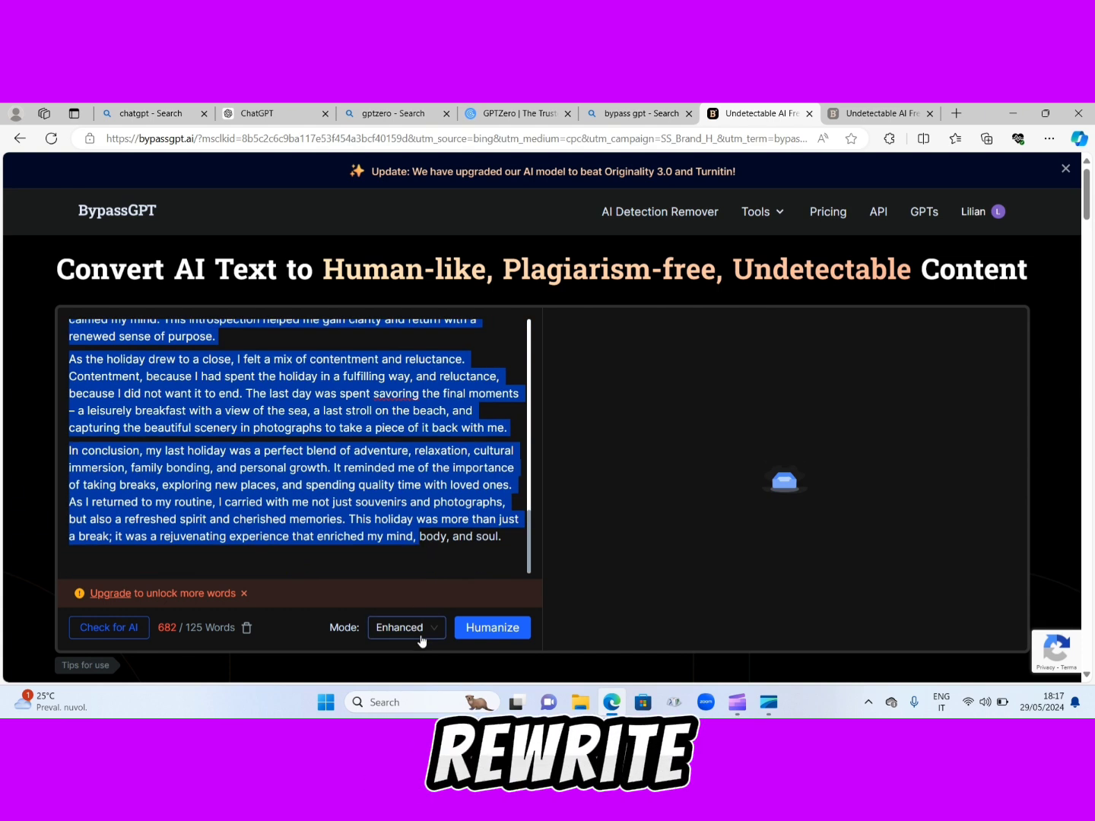
click(420, 644)
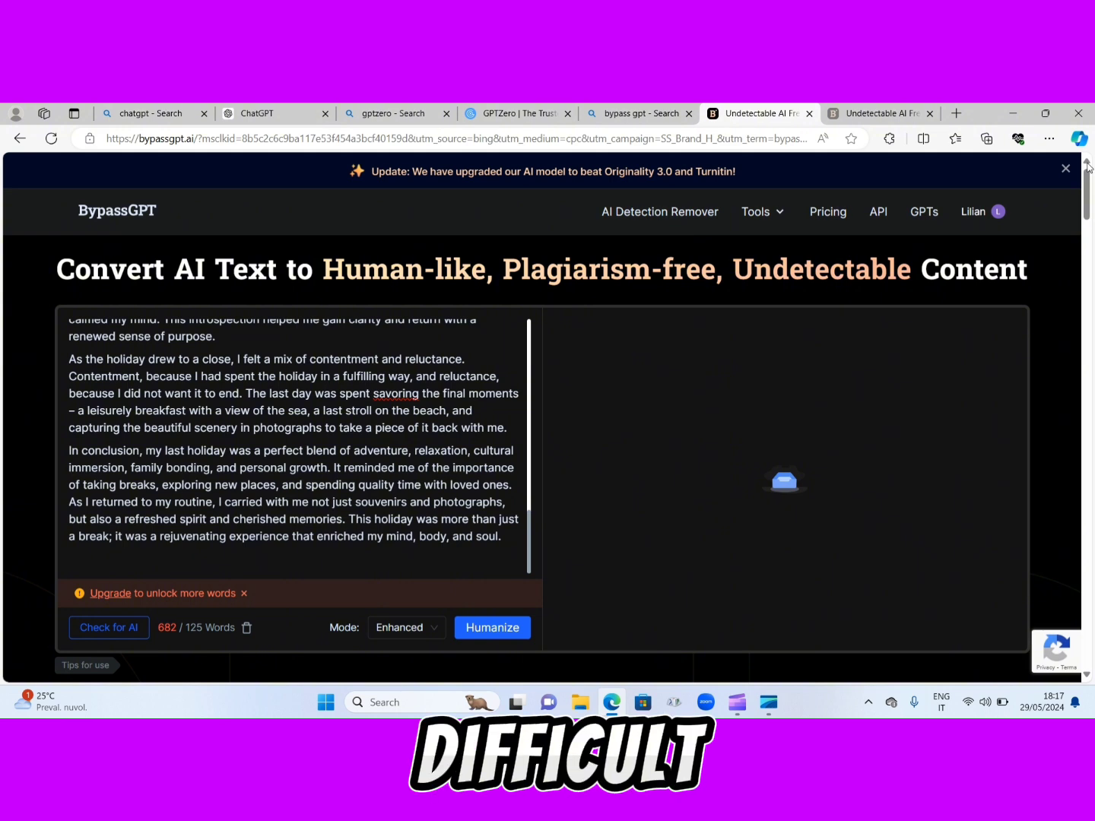
click(1088, 676)
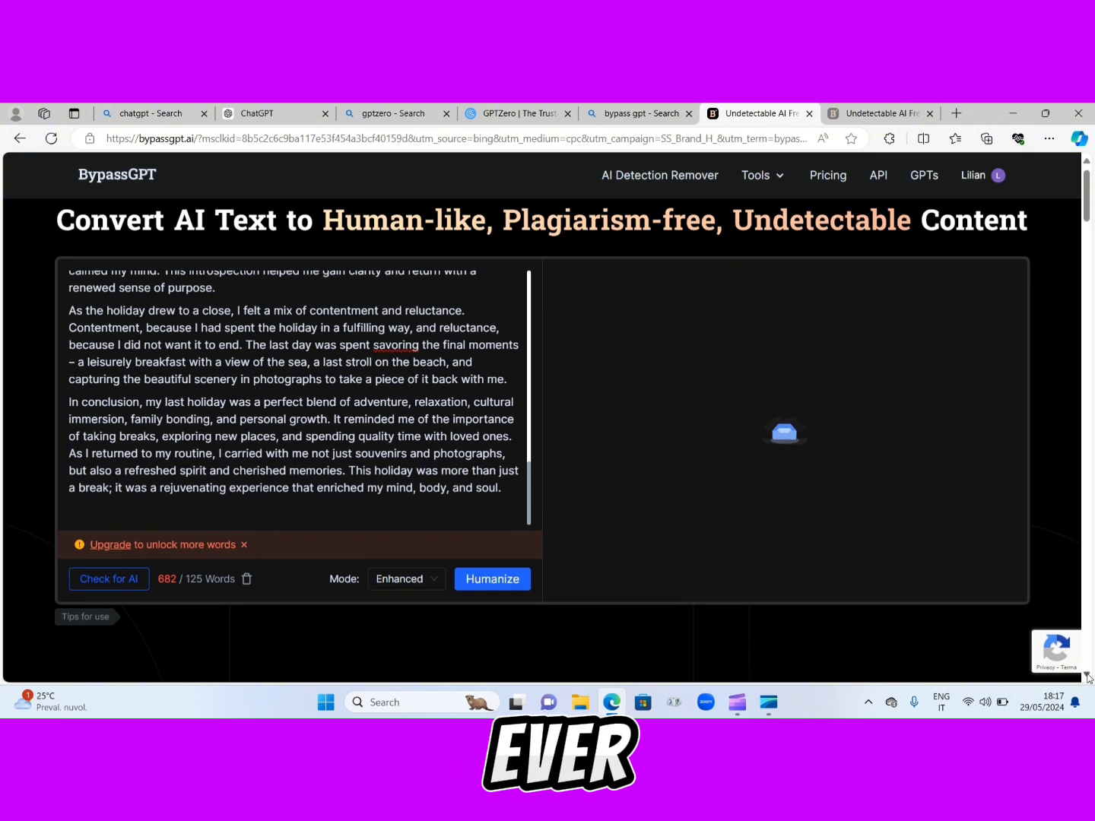
click(1087, 161)
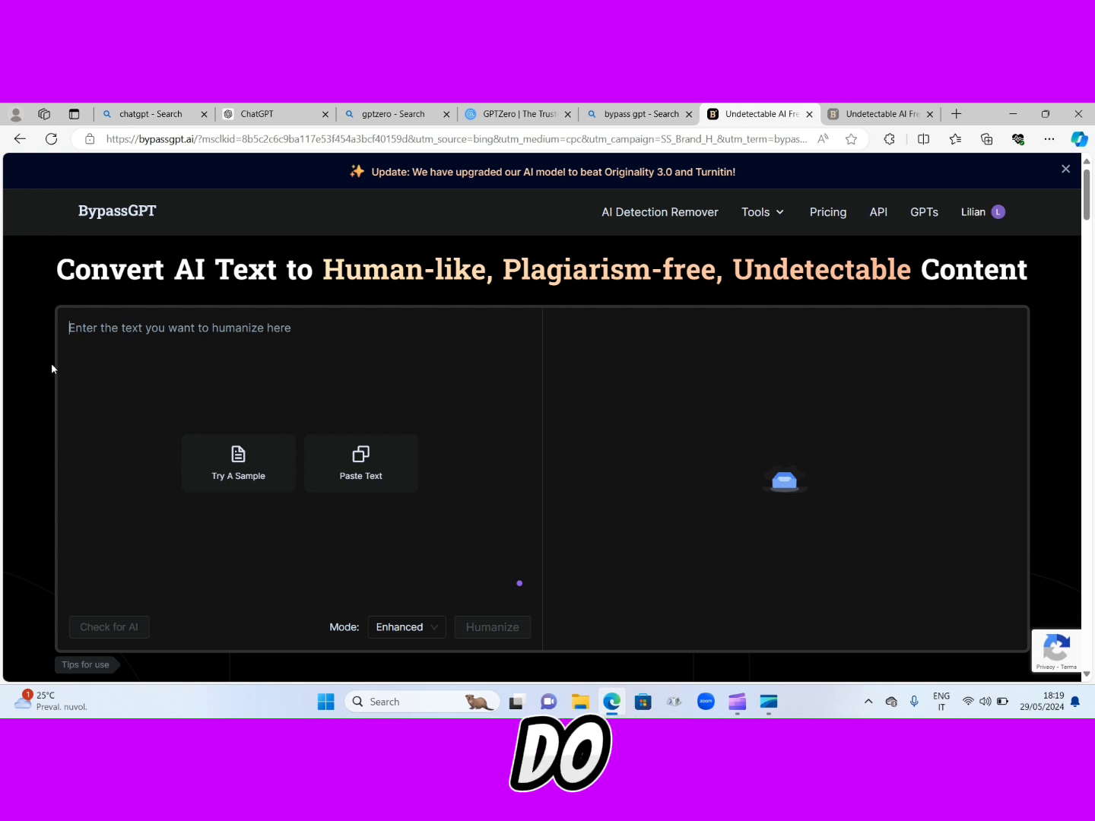
- Paste the copied prodigal son story into BypassGPT and humanize it in Enhanced mode
right_click(74, 322)
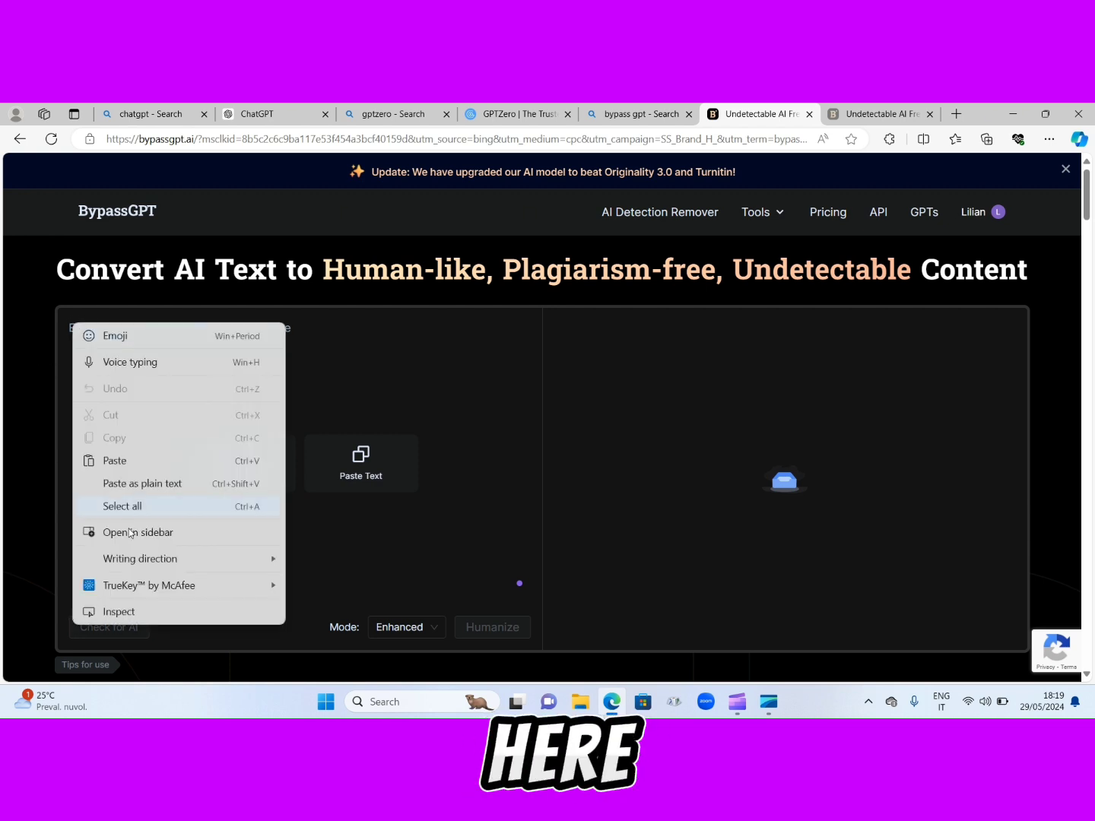
click(114, 461)
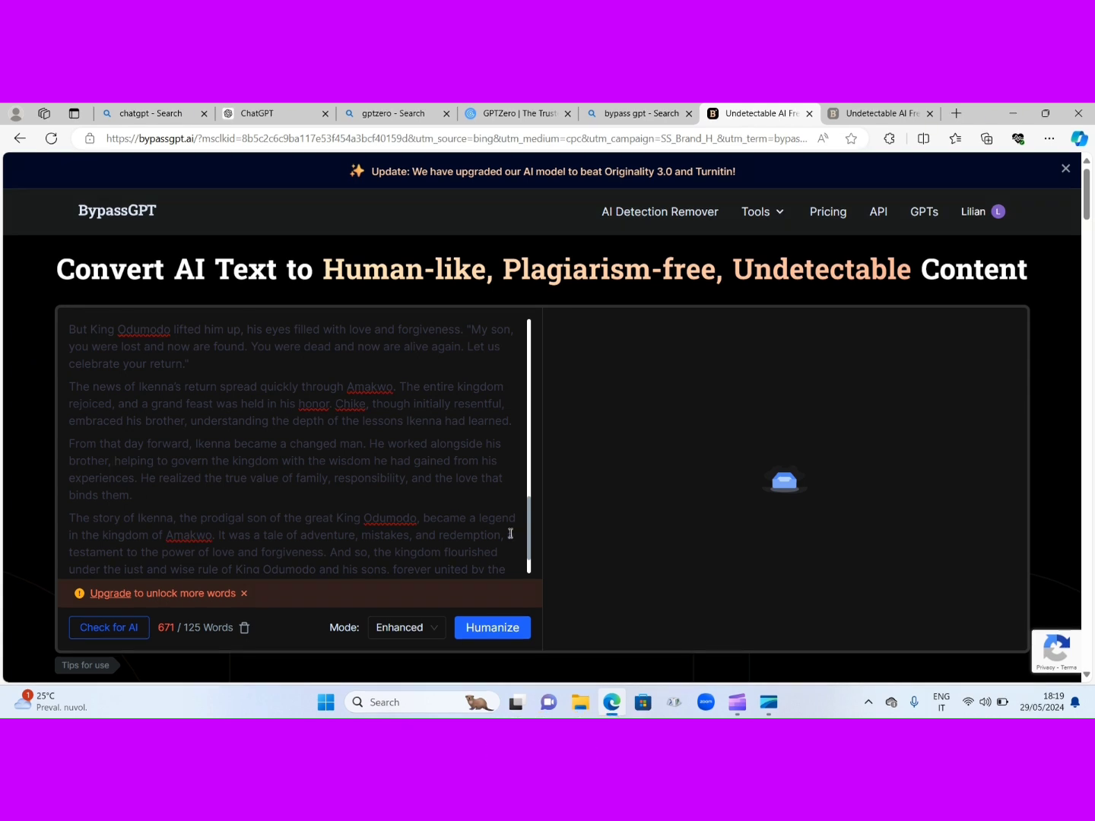
click(500, 629)
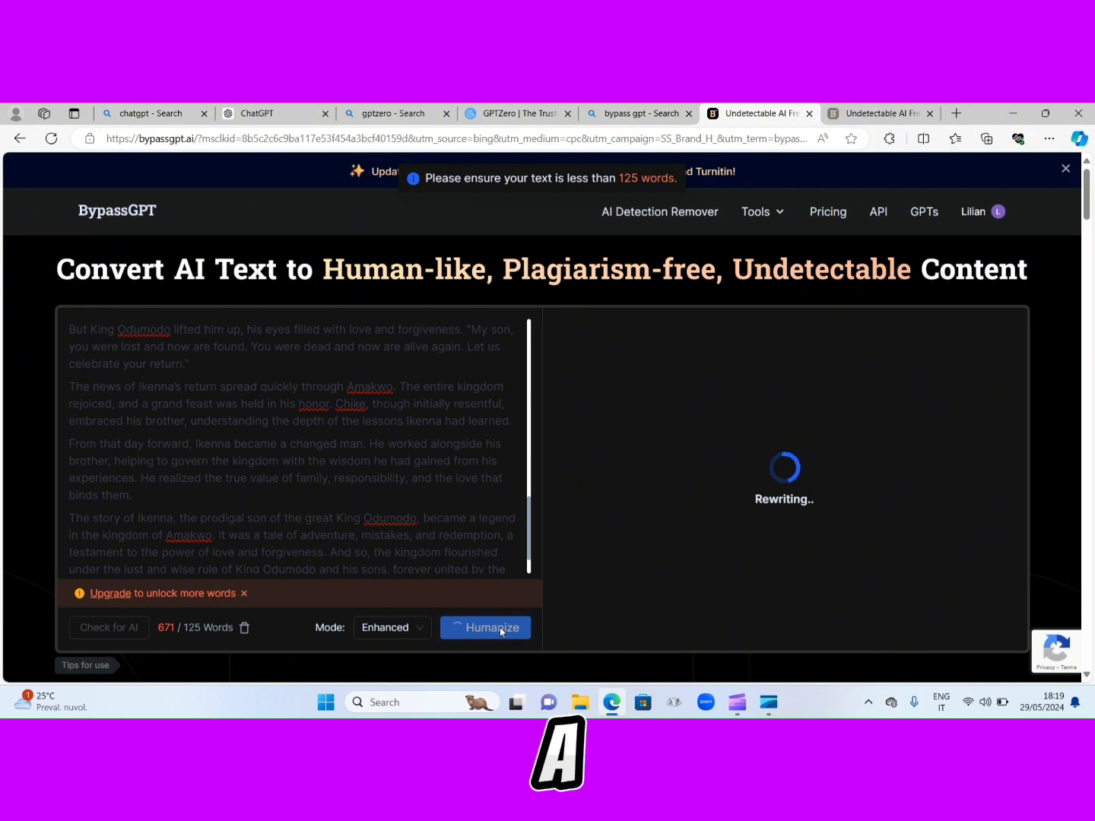
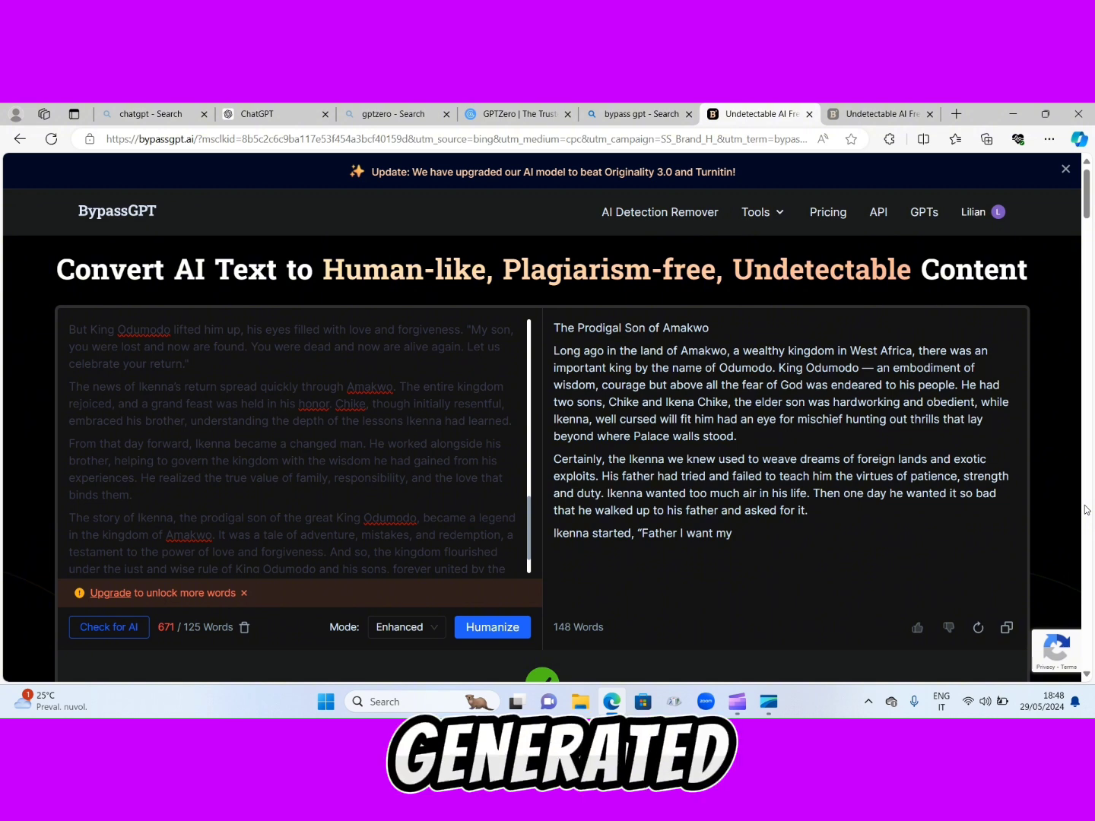
- Copy the humanized story and paste it into GPTZero's text box in place of the original story
click(1009, 626)
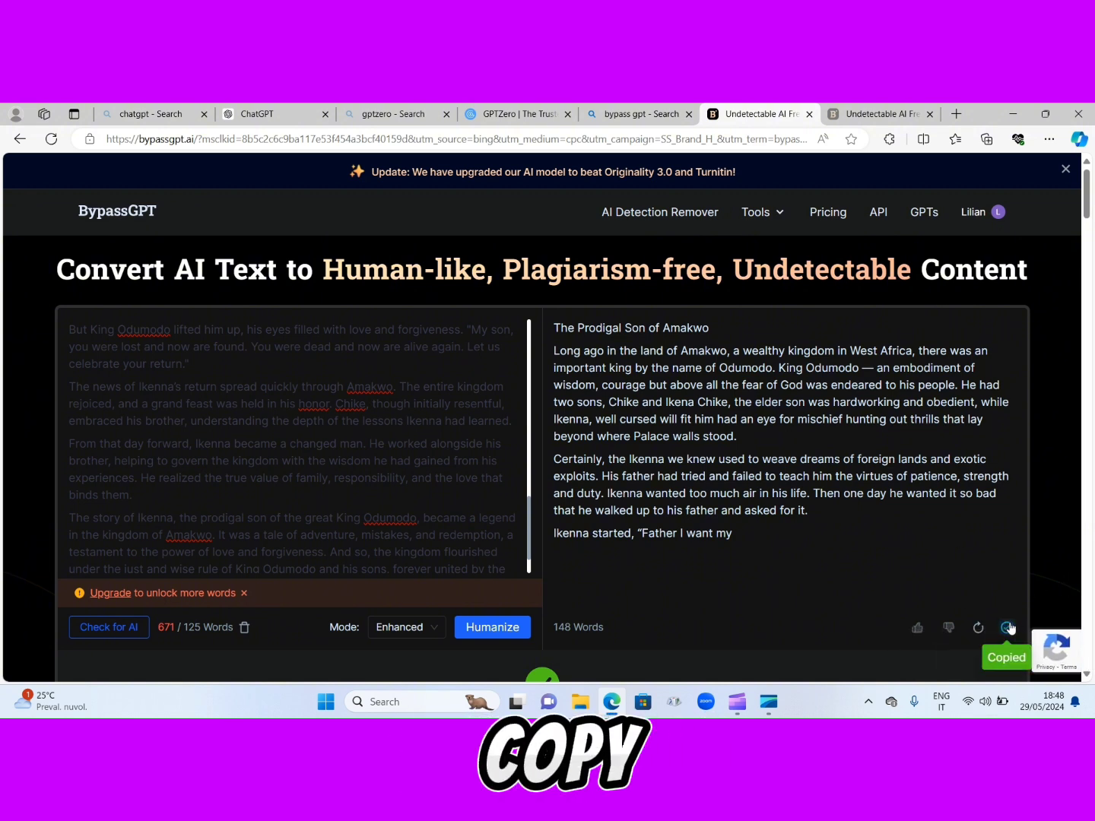
click(508, 114)
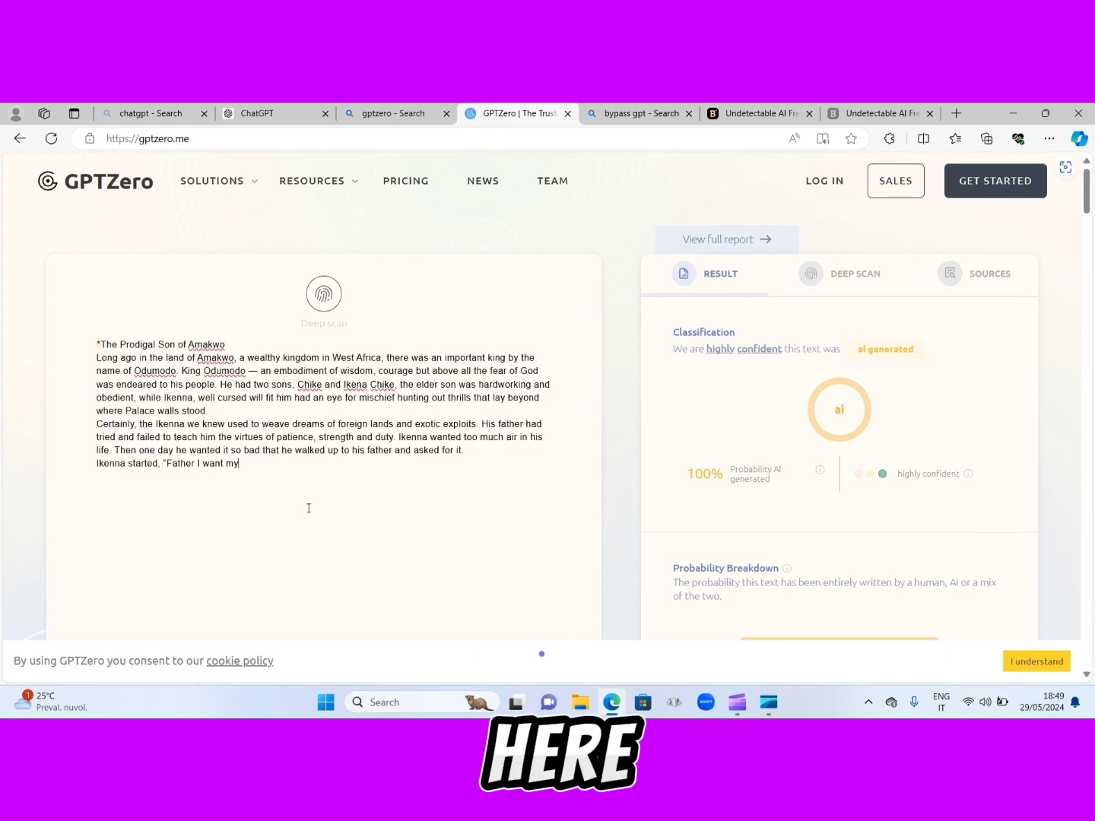
- Scan the humanized story for AI-generated content and review its classification and probability breakdown
click(1086, 674)
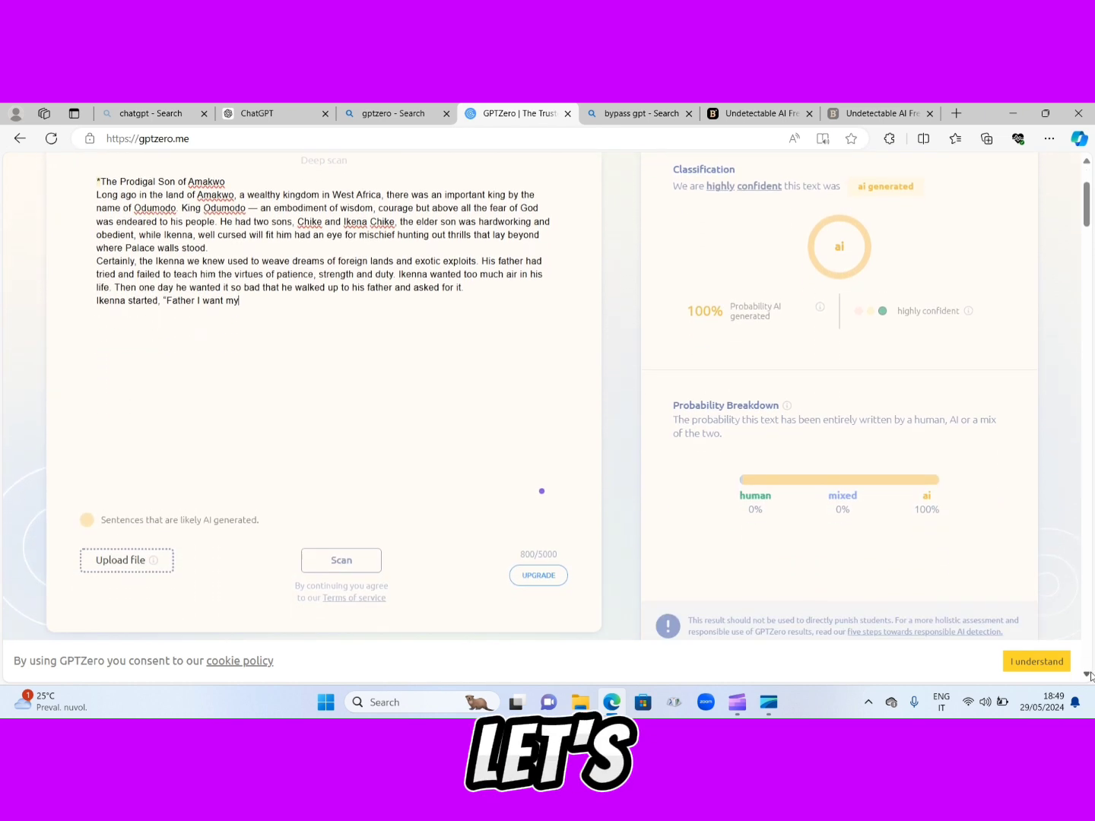
scroll(790, 599, down, 1)
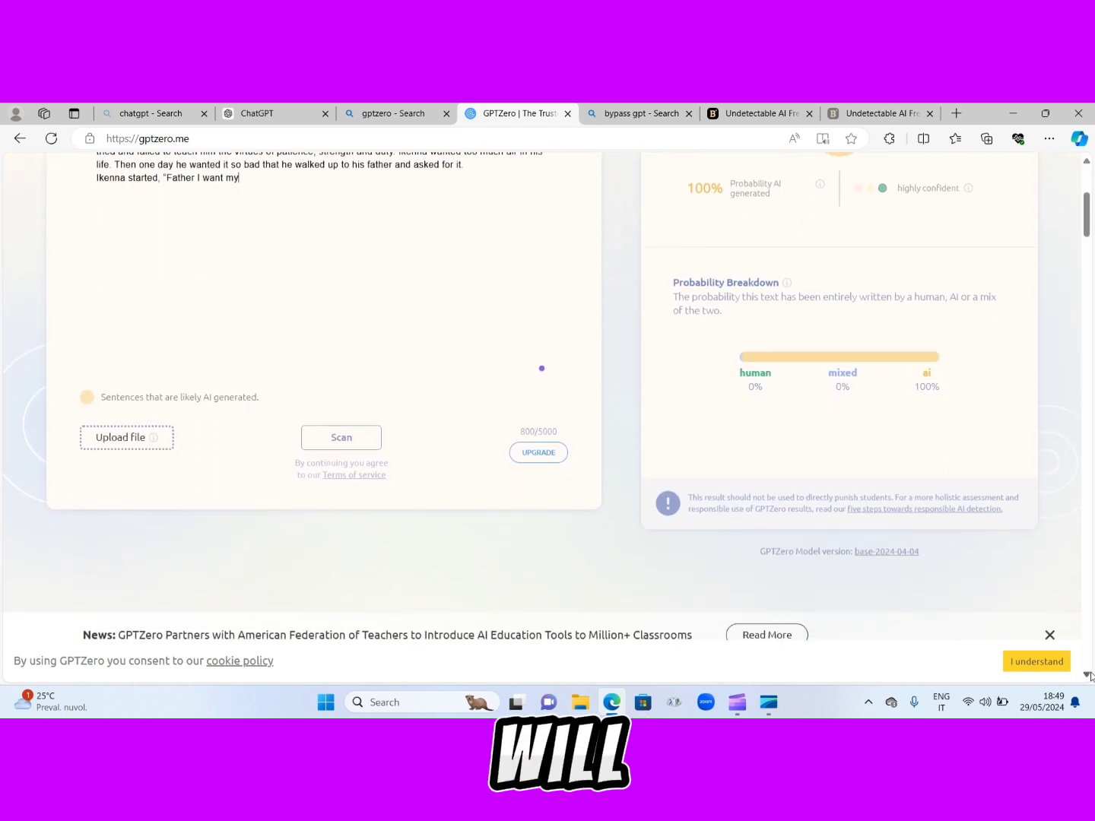
click(333, 447)
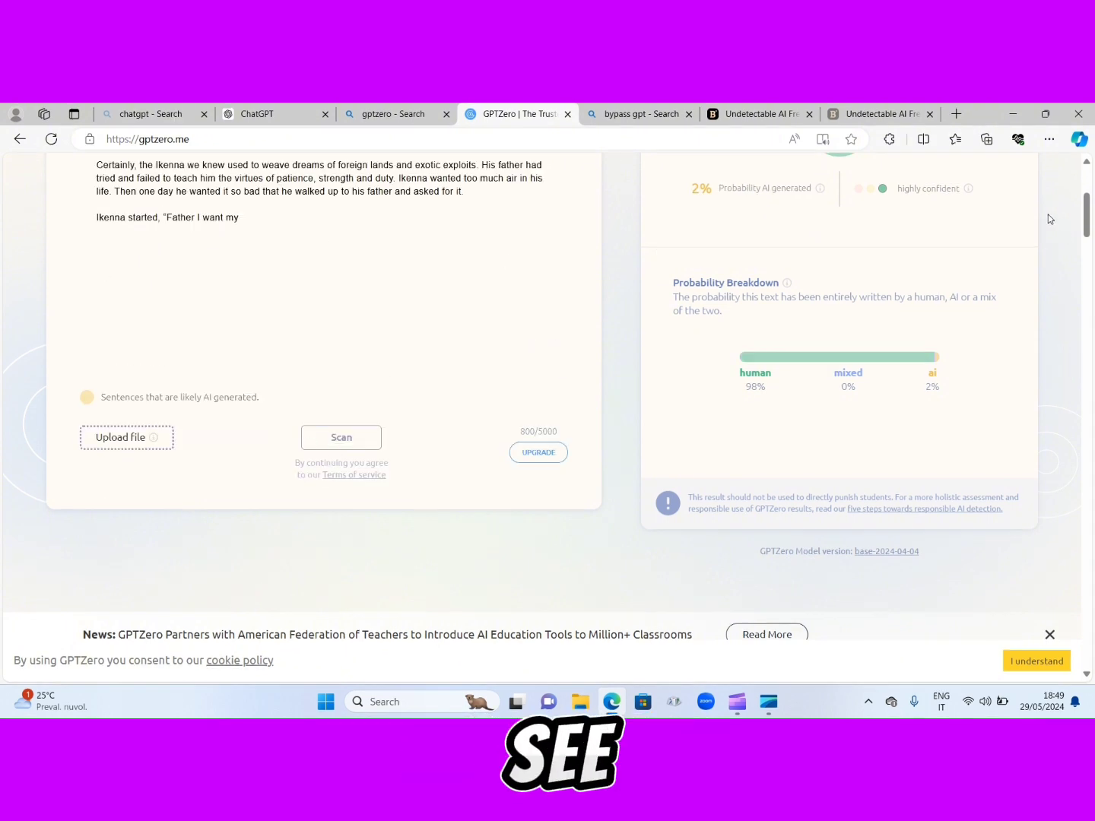
click(1087, 161)
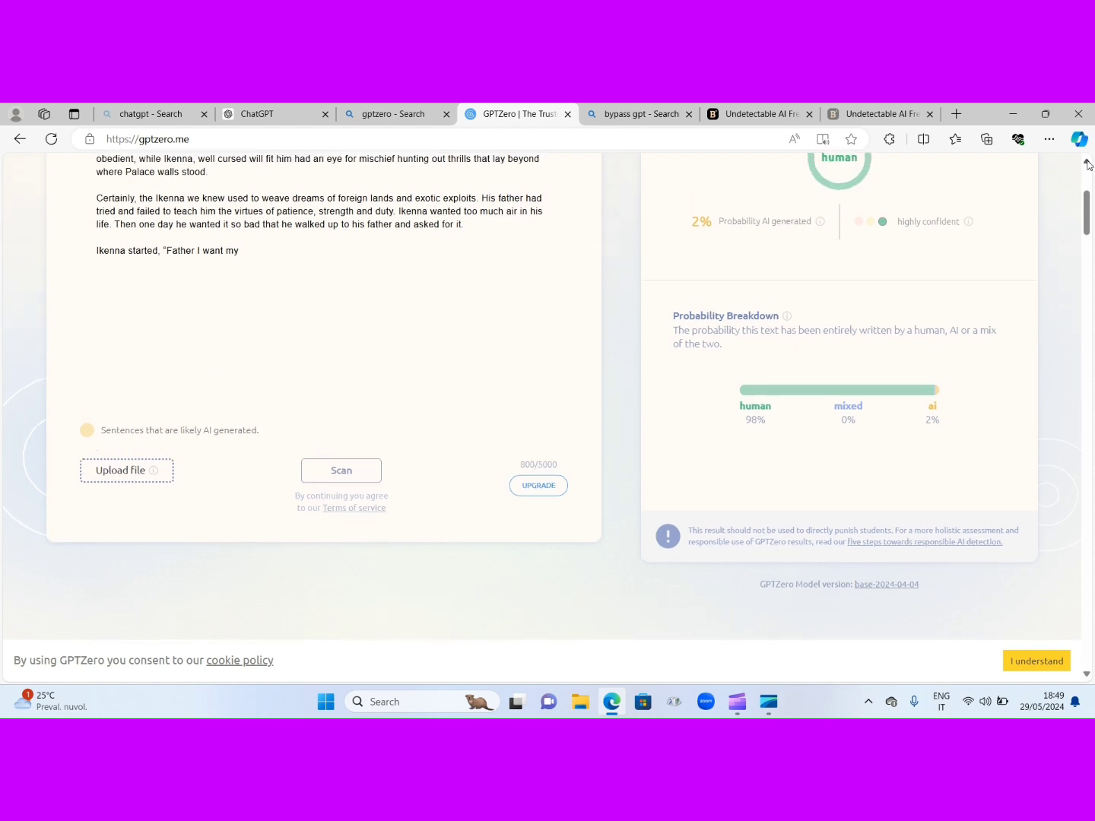
click(1087, 162)
click(1086, 163)
click(1087, 163)
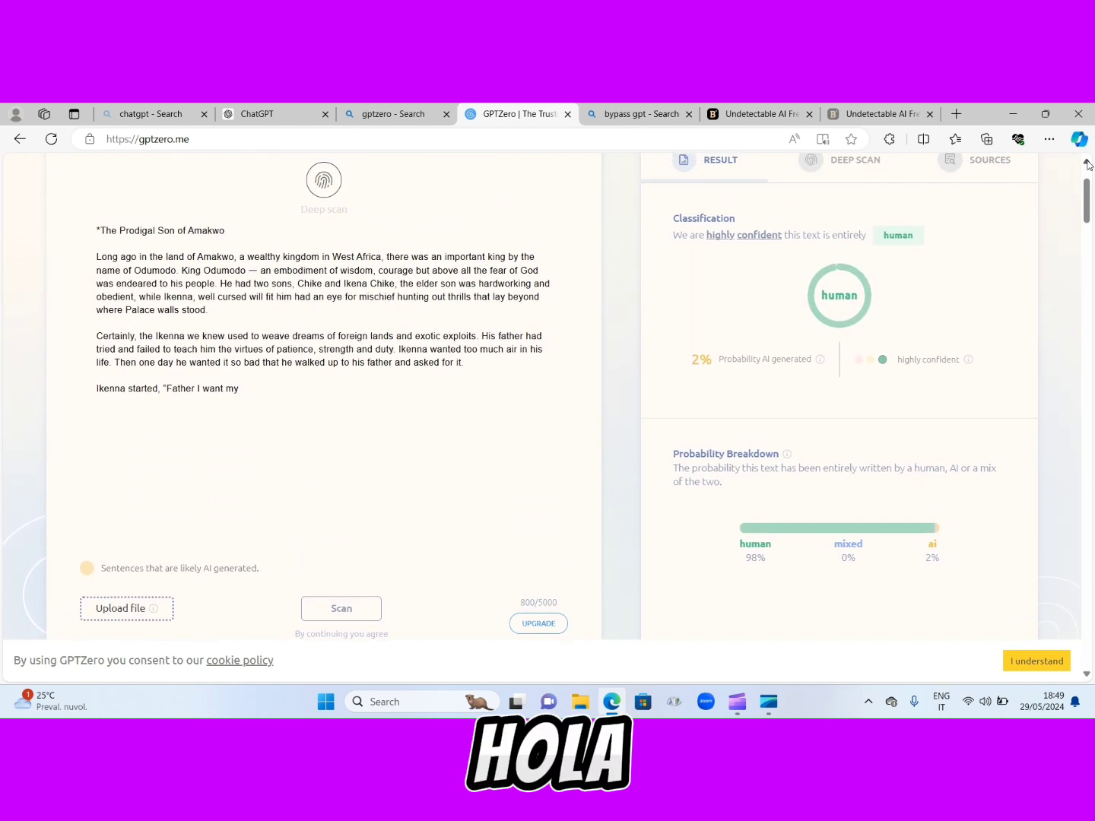
click(1087, 164)
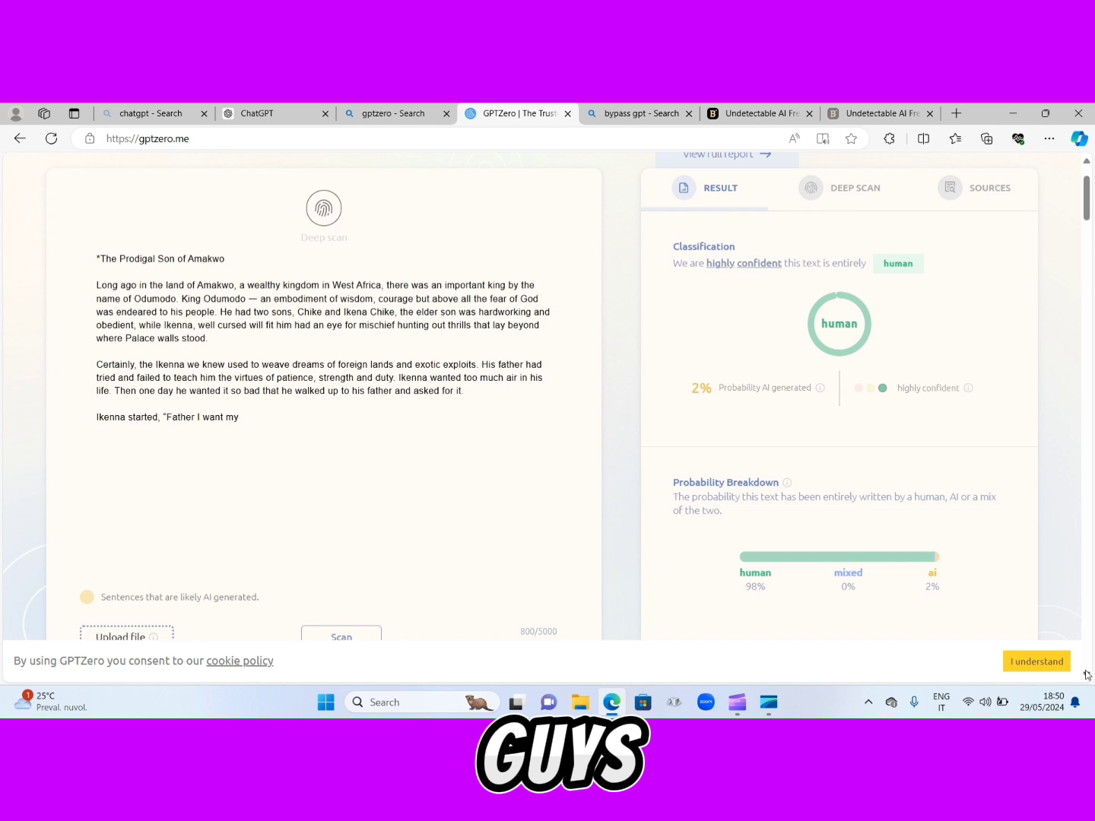
scroll(1085, 674, down, 3)
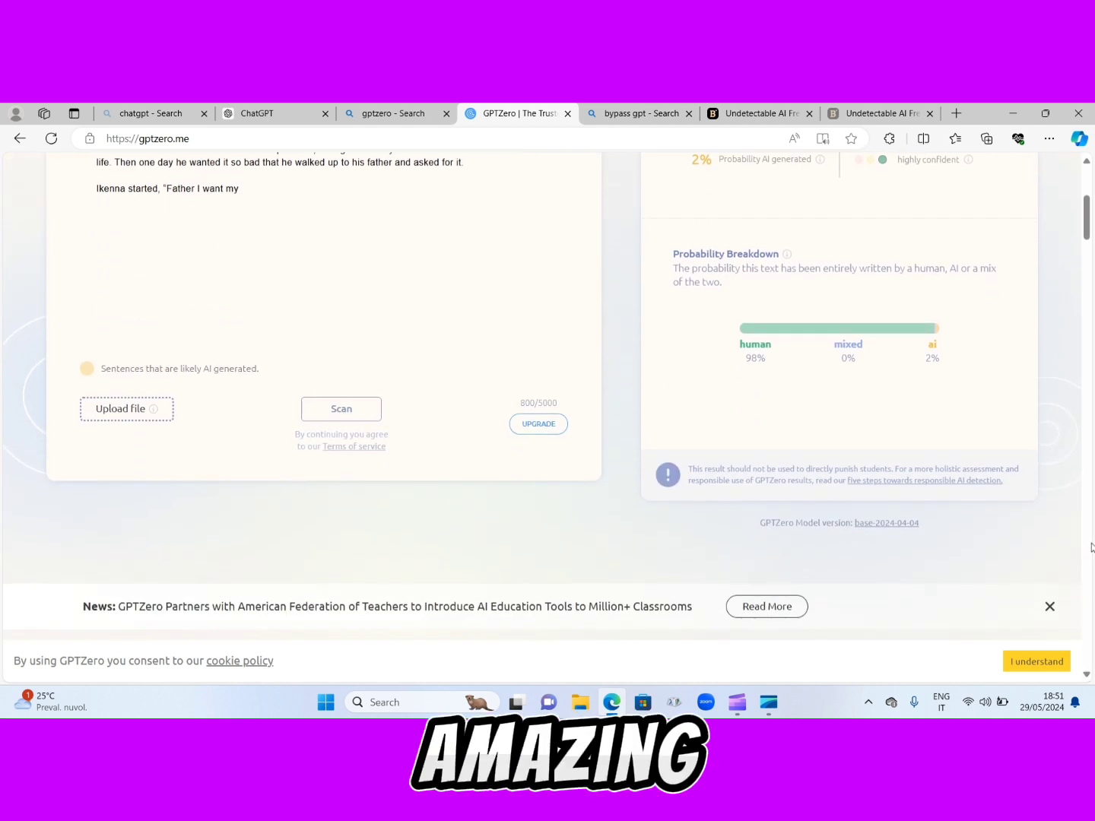
scroll(1085, 165, up, 5)
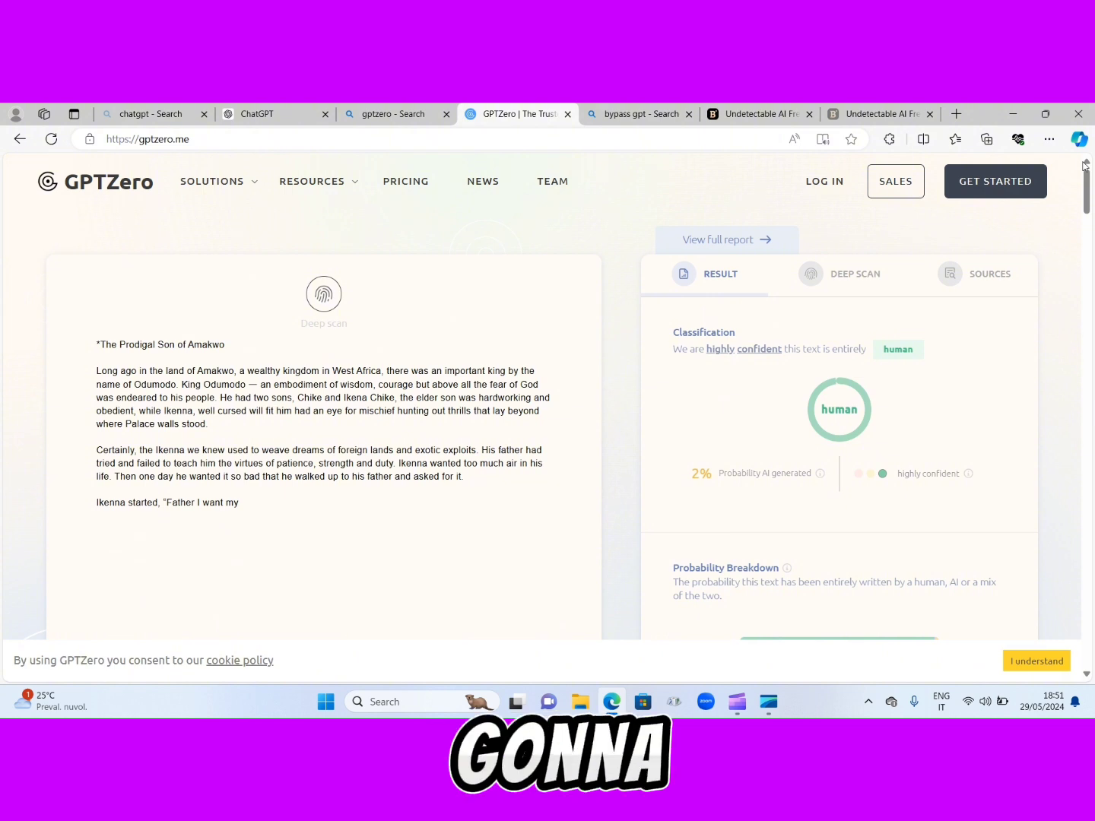